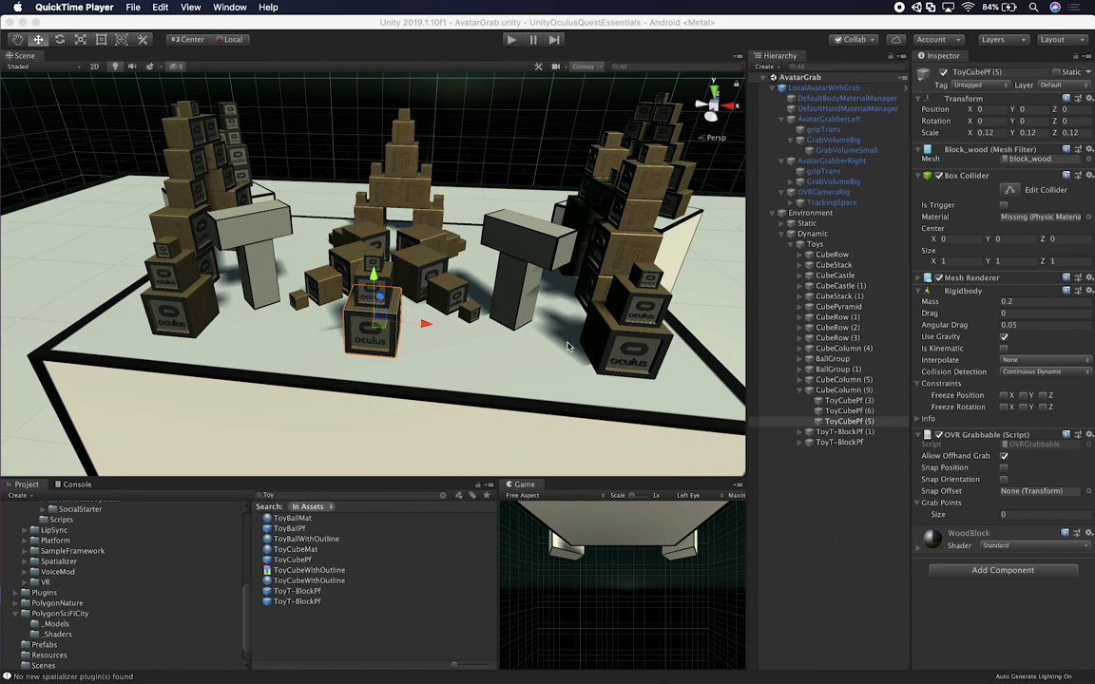
# Step: Examine the transforms and Box Colliders of the three static table cubes from several angles
pyautogui.scroll(-5, 532, 339)
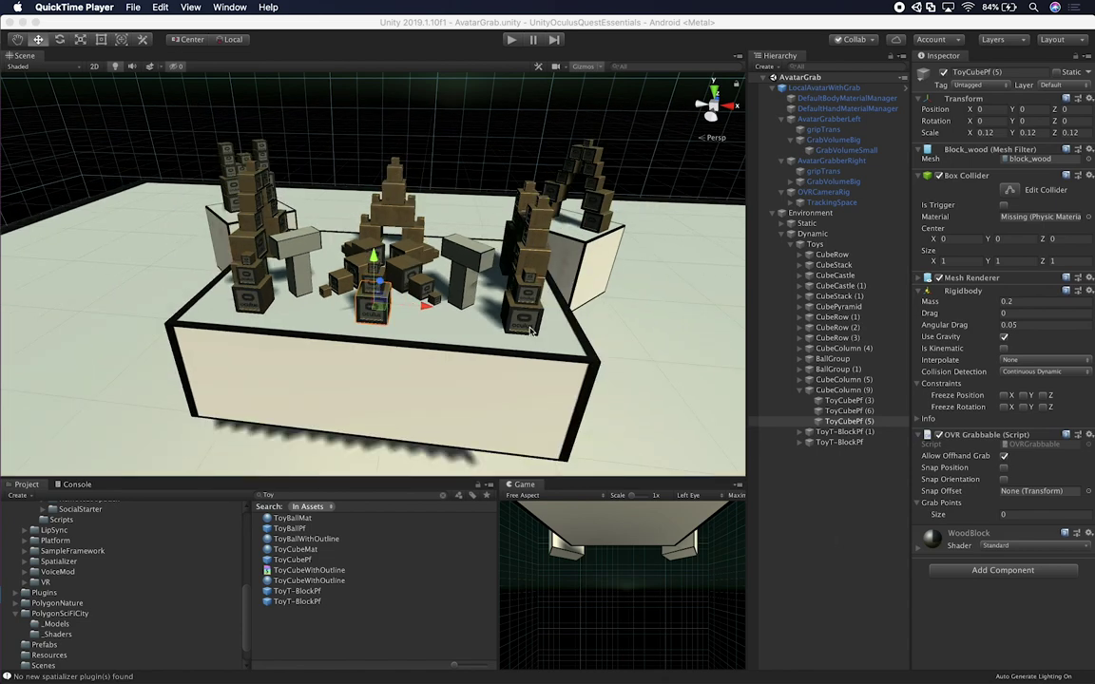
pyautogui.keyDown('alt'); pyautogui.moveTo(531, 340); pyautogui.dragTo(326, 319); pyautogui.keyUp('alt')
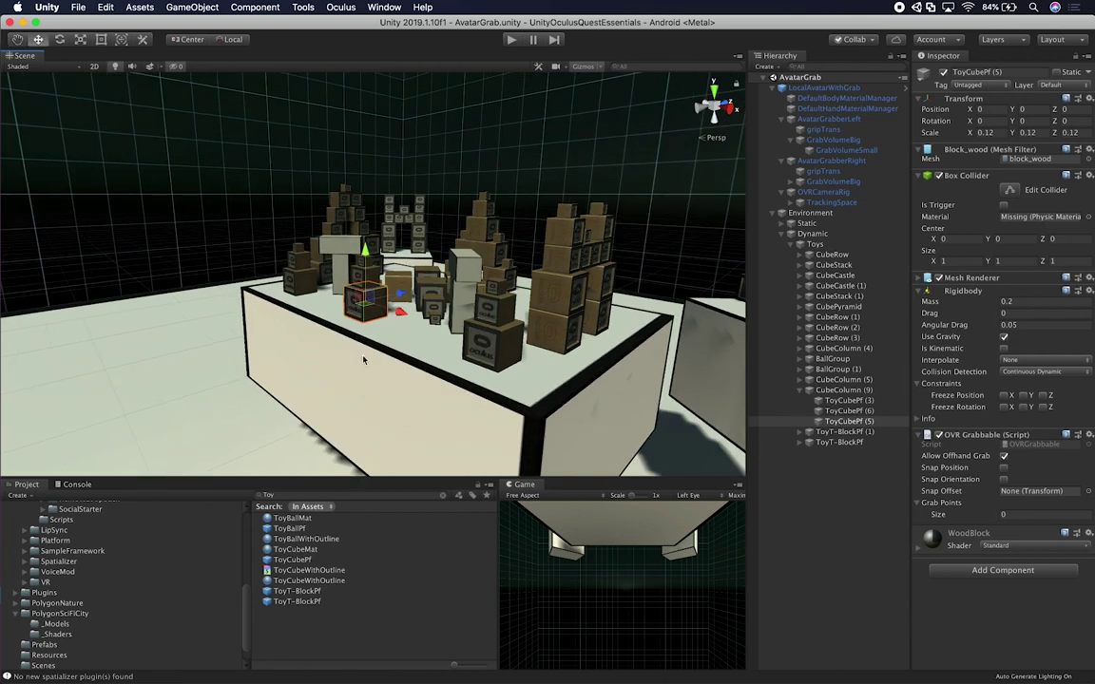
pyautogui.click(326, 320)
pyautogui.scroll(4, 413, 335)
pyautogui.keyDown('alt'); pyautogui.moveTo(408, 366); pyautogui.dragTo(440, 345); pyautogui.keyUp('alt')
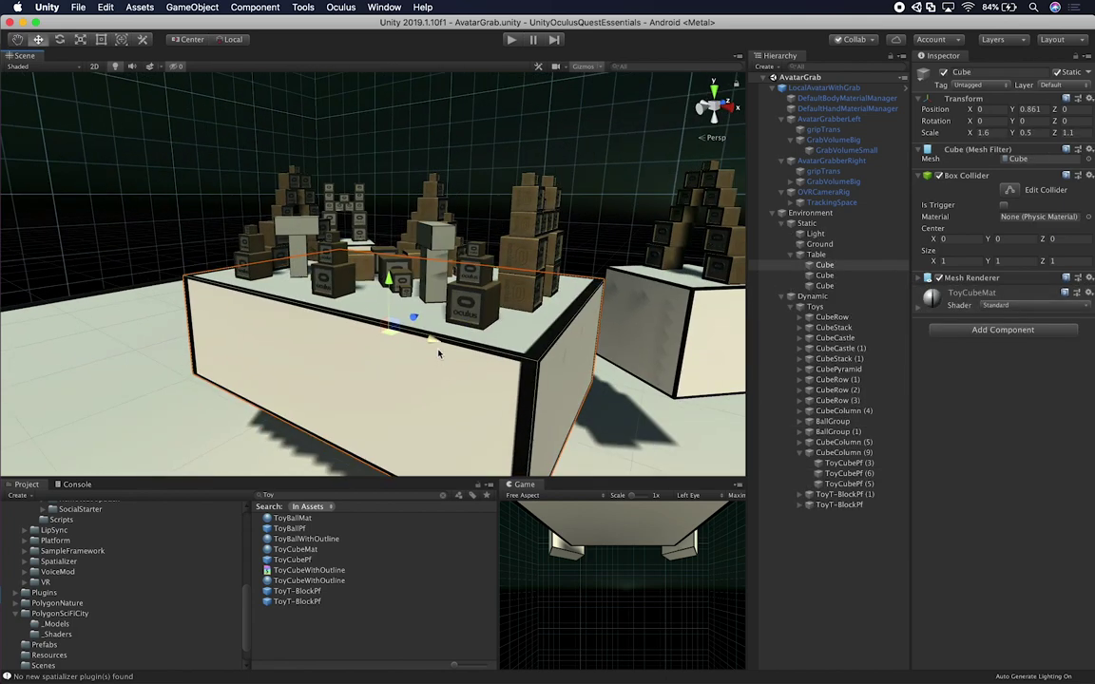
pyautogui.click(824, 275)
pyautogui.keyDown('alt'); pyautogui.moveTo(608, 219); pyautogui.dragTo(587, 267); pyautogui.keyUp('alt')
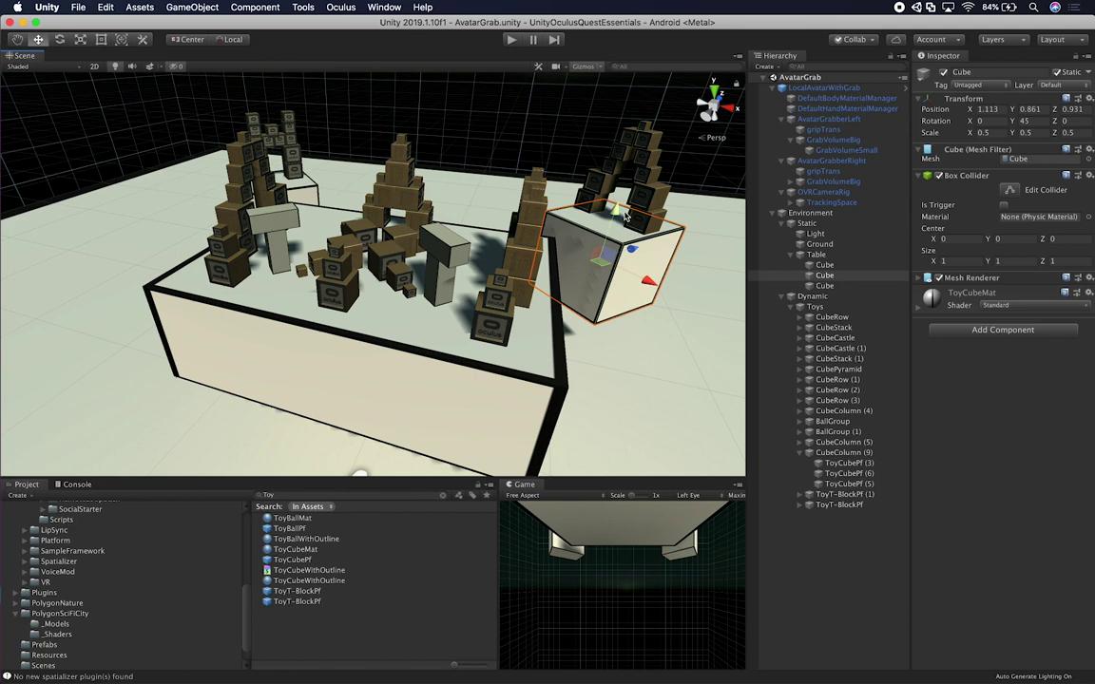
pyautogui.click(425, 387)
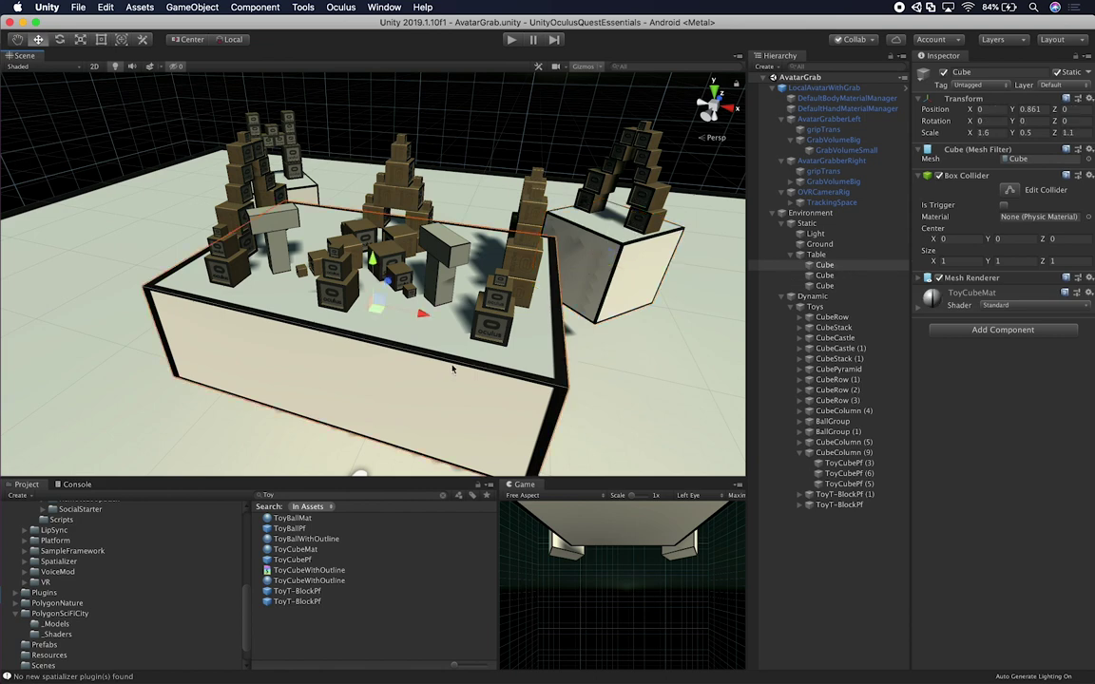
pyautogui.keyDown('alt'); pyautogui.moveTo(452, 369); pyautogui.dragTo(388, 333); pyautogui.keyUp('alt')
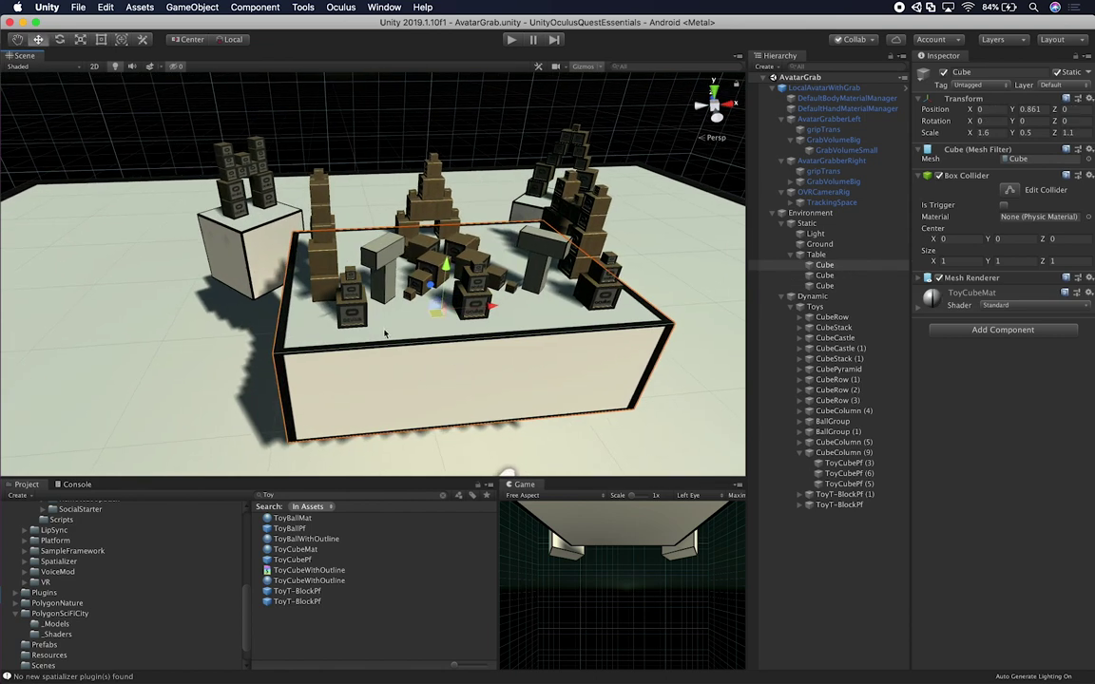
pyautogui.click(271, 259)
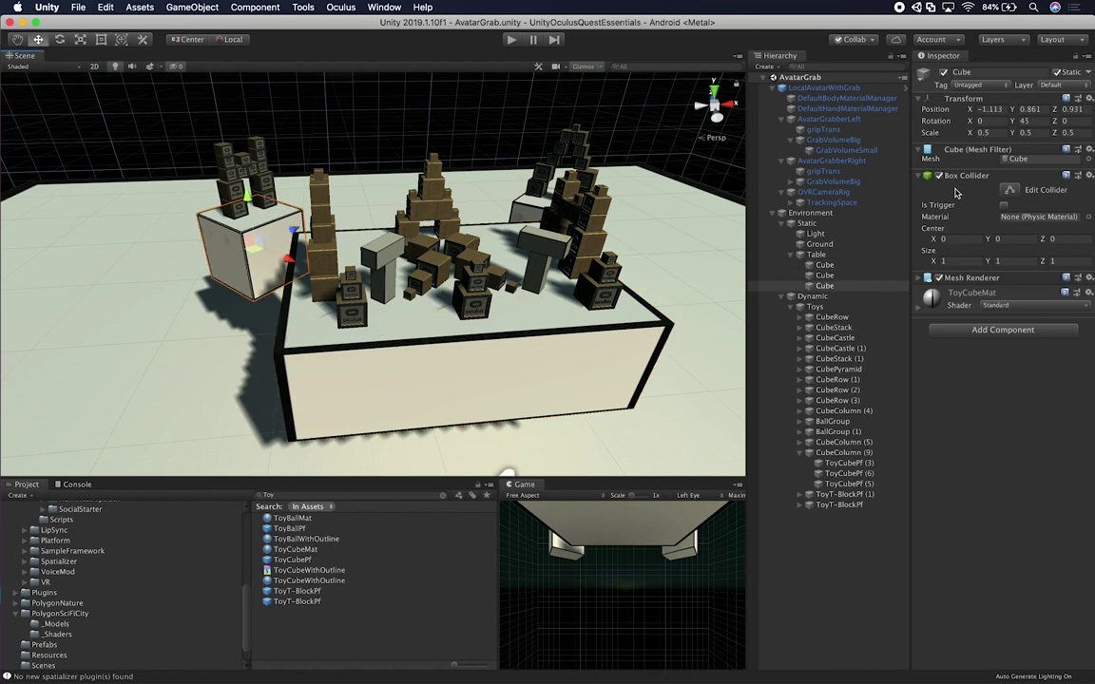
pyautogui.click(407, 321)
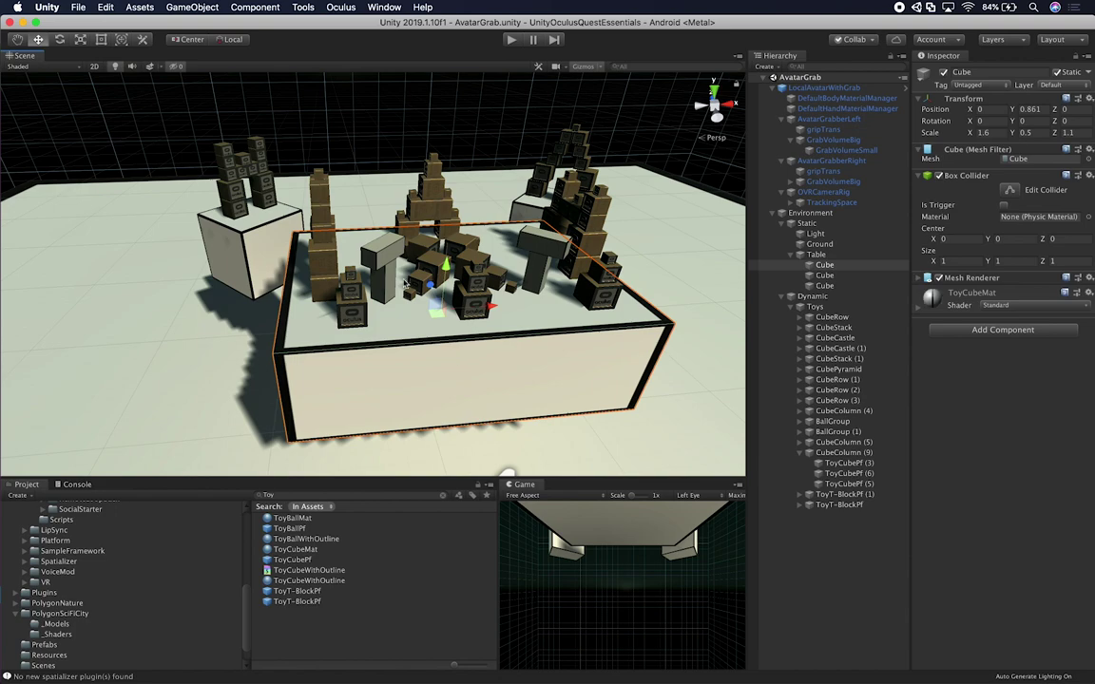
# Step: Examine the Box Collider, Rigidbody and OVR Grabbable components of the toy cubes standing on the main table
pyautogui.click(347, 319)
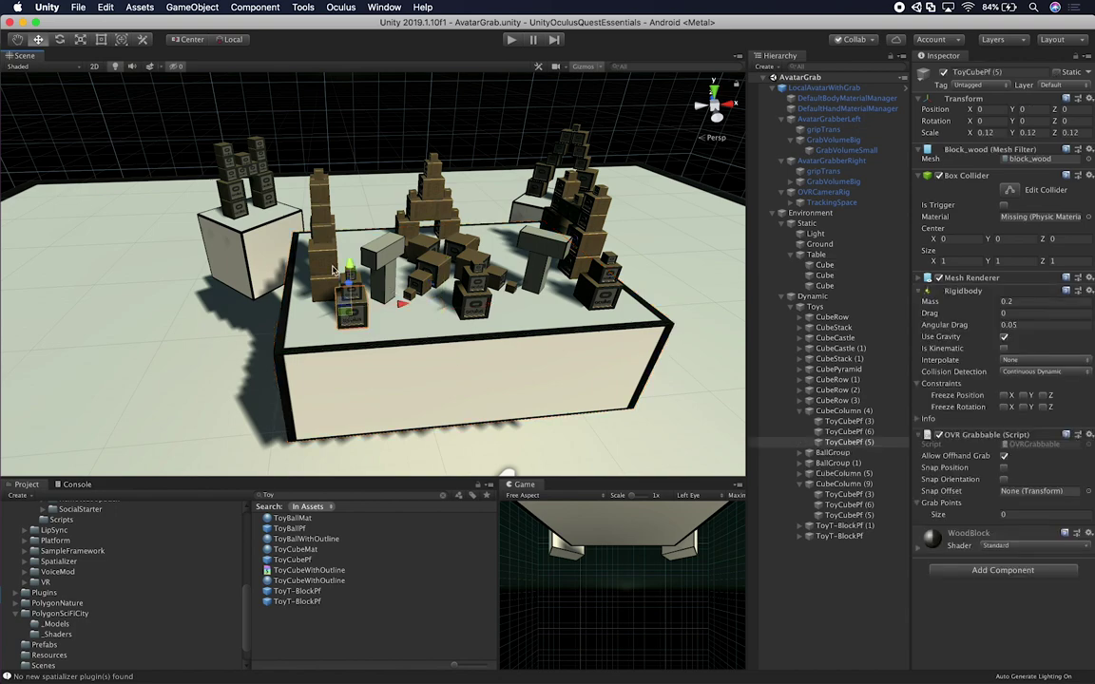
pyautogui.click(324, 283)
pyautogui.keyDown('alt'); pyautogui.moveTo(324, 284); pyautogui.dragTo(468, 316); pyautogui.keyUp('alt')
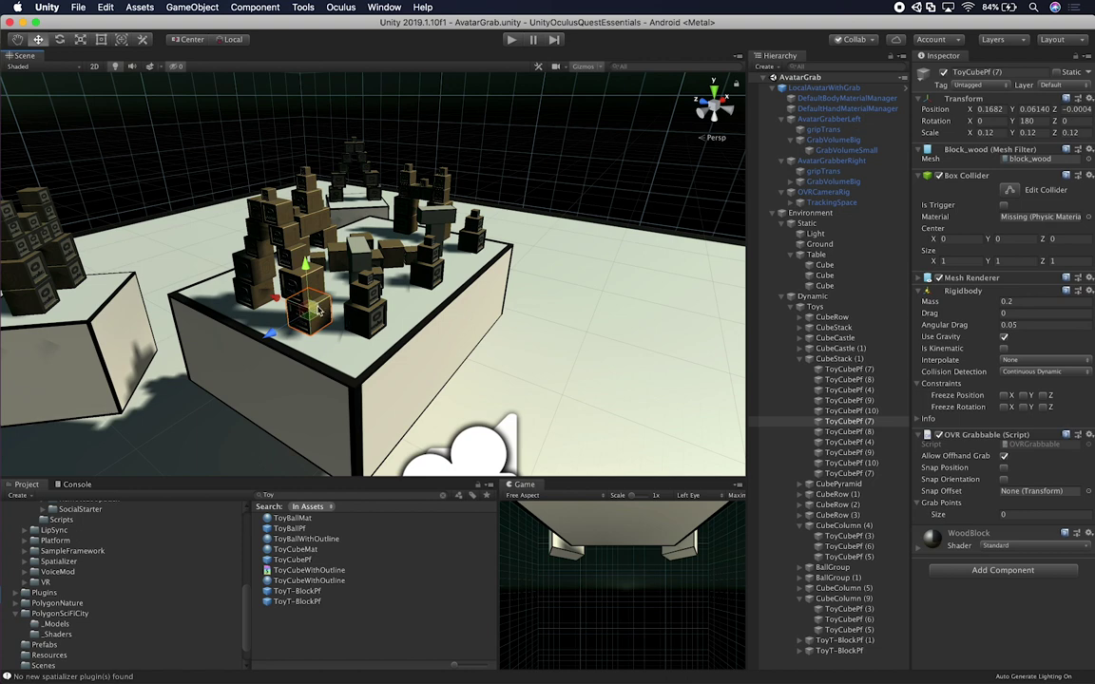
pyautogui.click(350, 360)
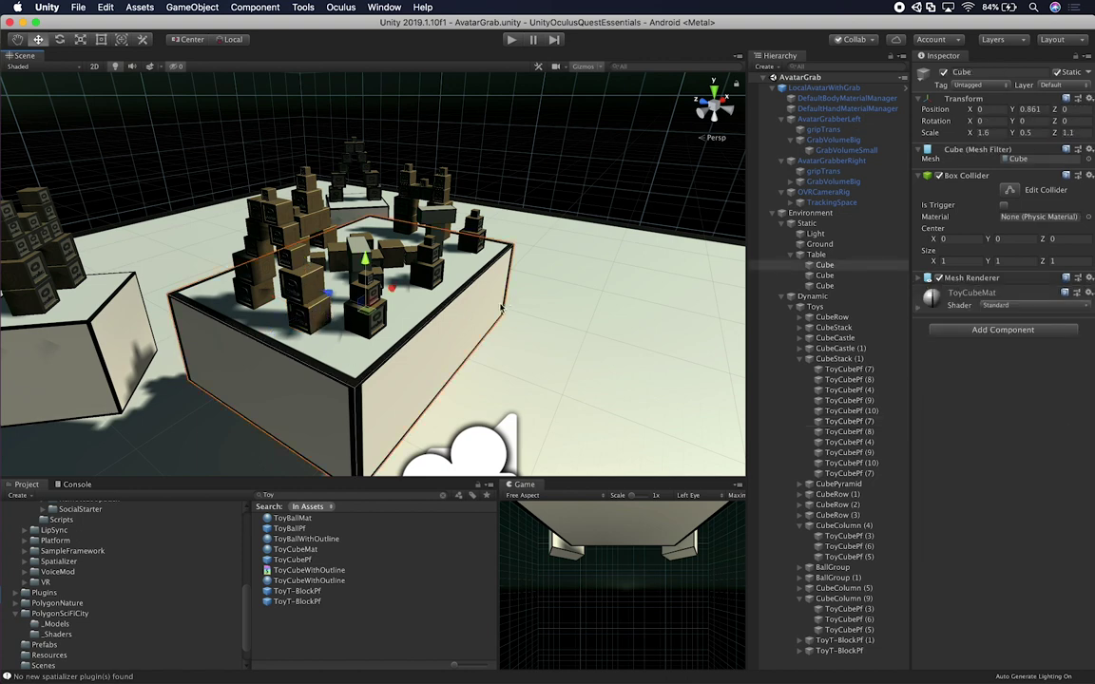
pyautogui.keyDown('alt'); pyautogui.moveTo(350, 359); pyautogui.dragTo(210, 288); pyautogui.keyUp('alt')
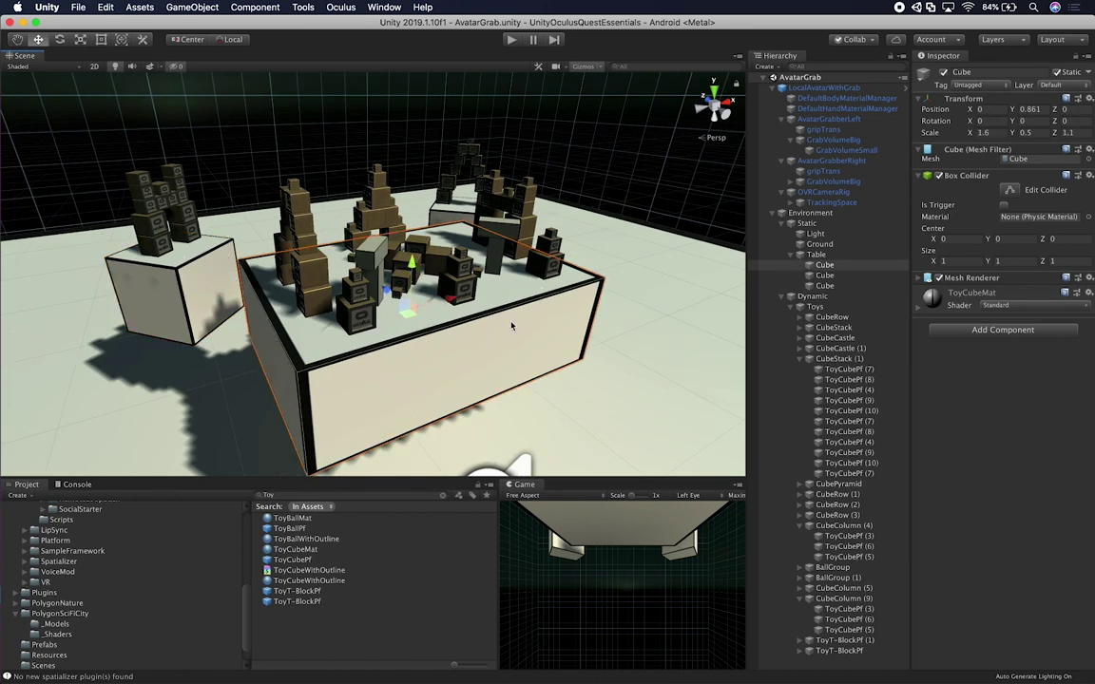
pyautogui.click(358, 307)
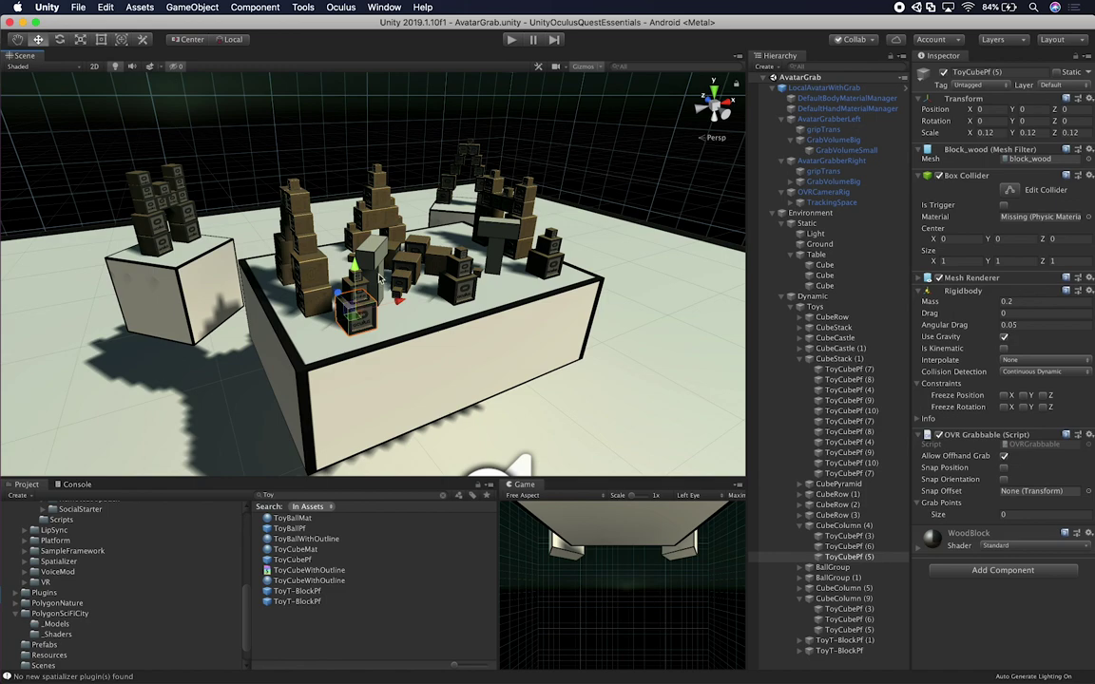
pyautogui.moveTo(423, 290)
pyautogui.keyDown('alt'); pyautogui.mouseDown()
pyautogui.moveTo(470, 327)
pyautogui.moveTo(424, 303)
pyautogui.mouseUp(); pyautogui.keyUp('alt')
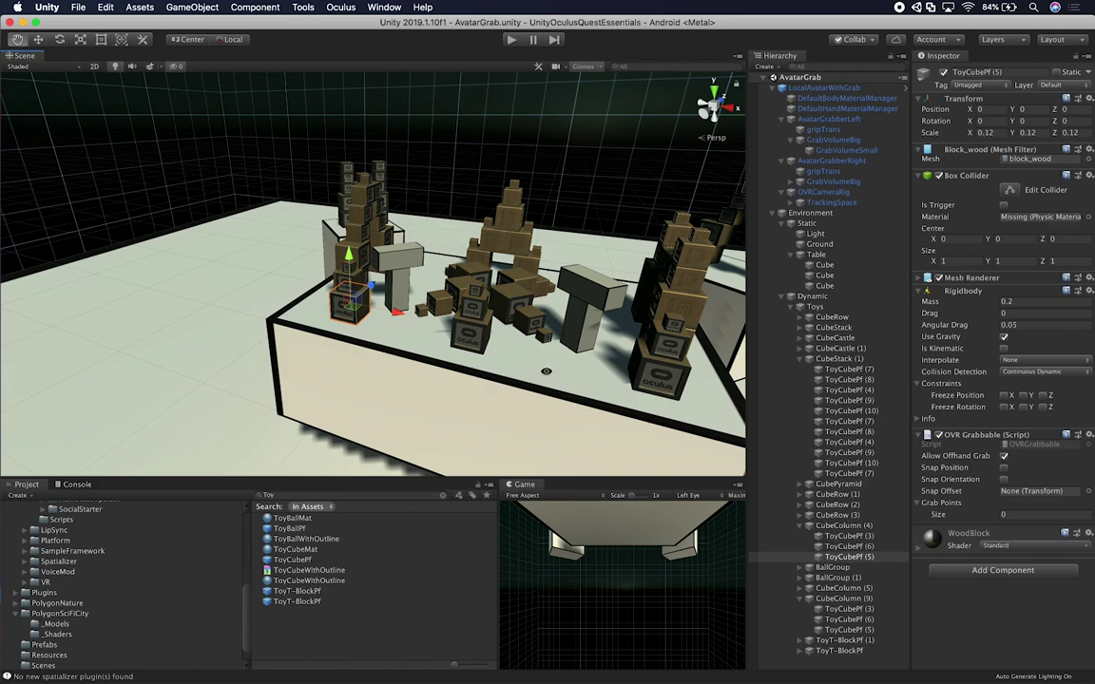
pyautogui.keyDown('alt'); pyautogui.moveTo(486, 333); pyautogui.dragTo(432, 332, button='right'); pyautogui.keyUp('alt')
pyautogui.click(326, 280)
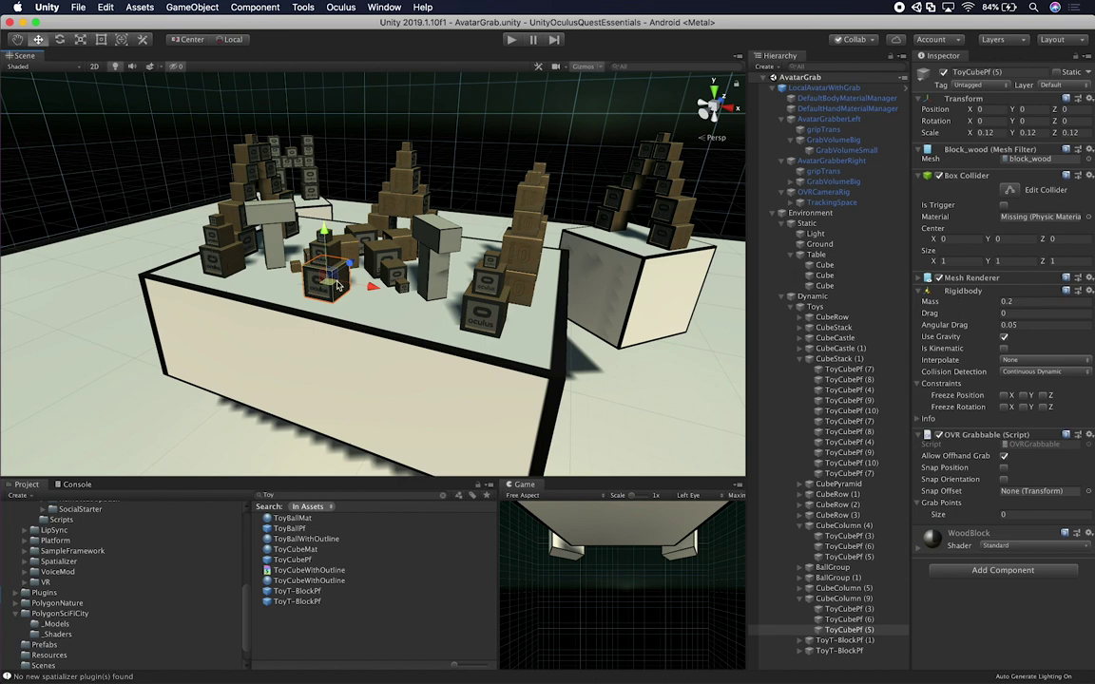
pyautogui.scroll(4, 337, 285)
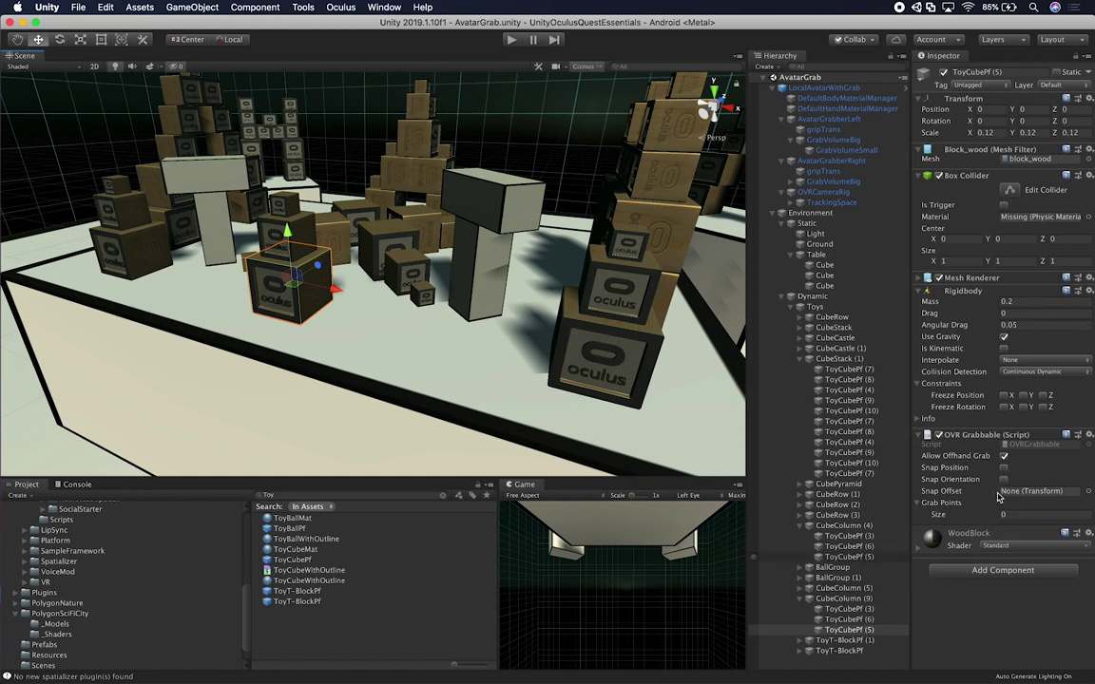
# Step: Compare the grab components on other toy cubes in the column, castle and pyramid groups
pyautogui.click(788, 421)
pyautogui.click(780, 390)
pyautogui.click(775, 369)
pyautogui.click(562, 283)
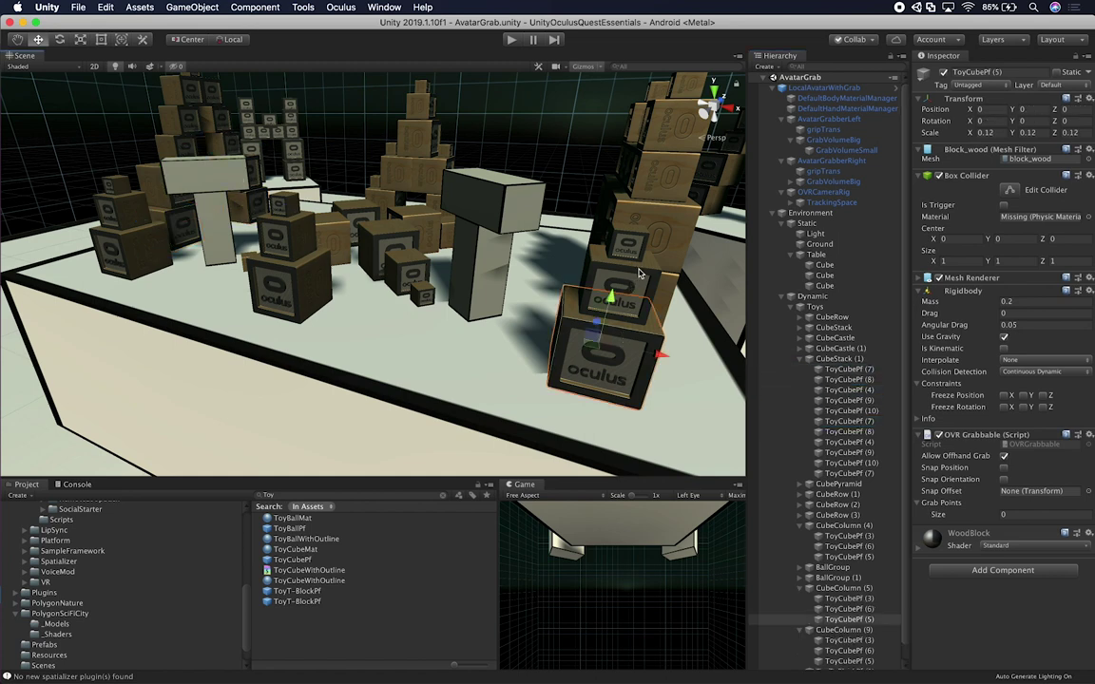
pyautogui.click(665, 176)
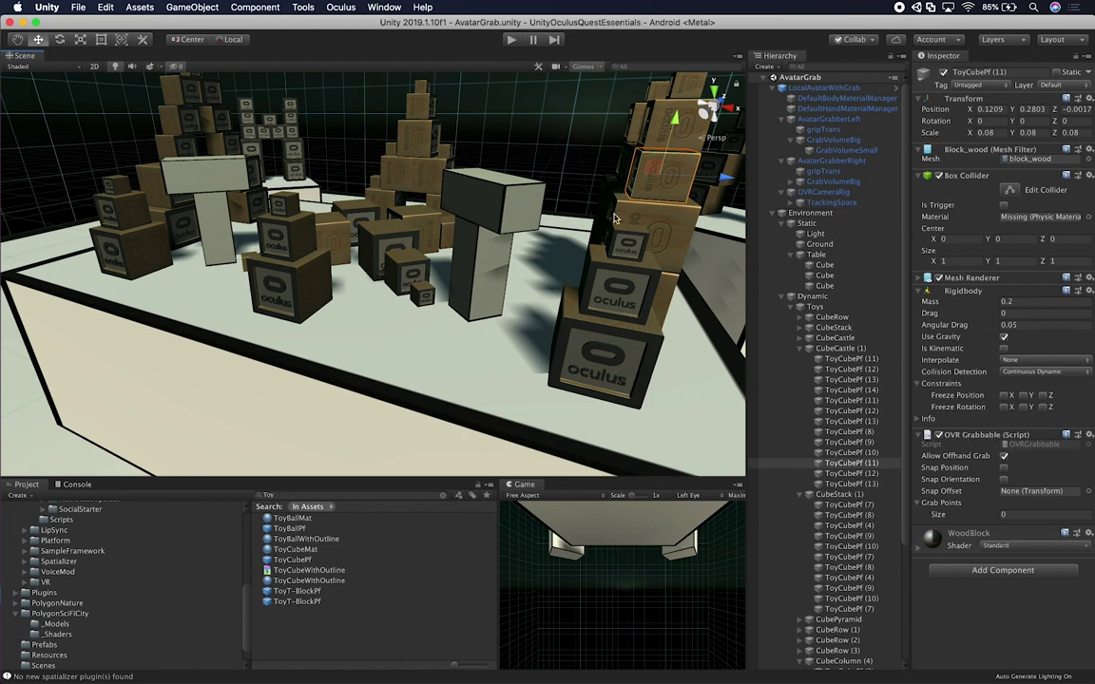
pyautogui.click(421, 136)
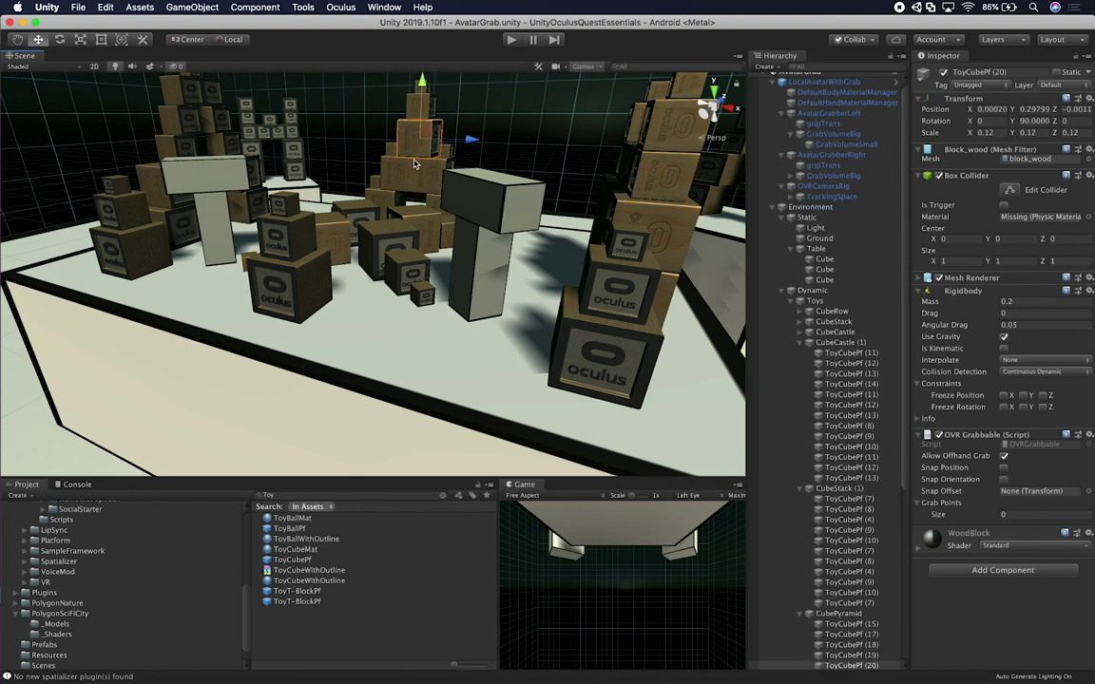
pyautogui.click(372, 159)
pyautogui.click(600, 290)
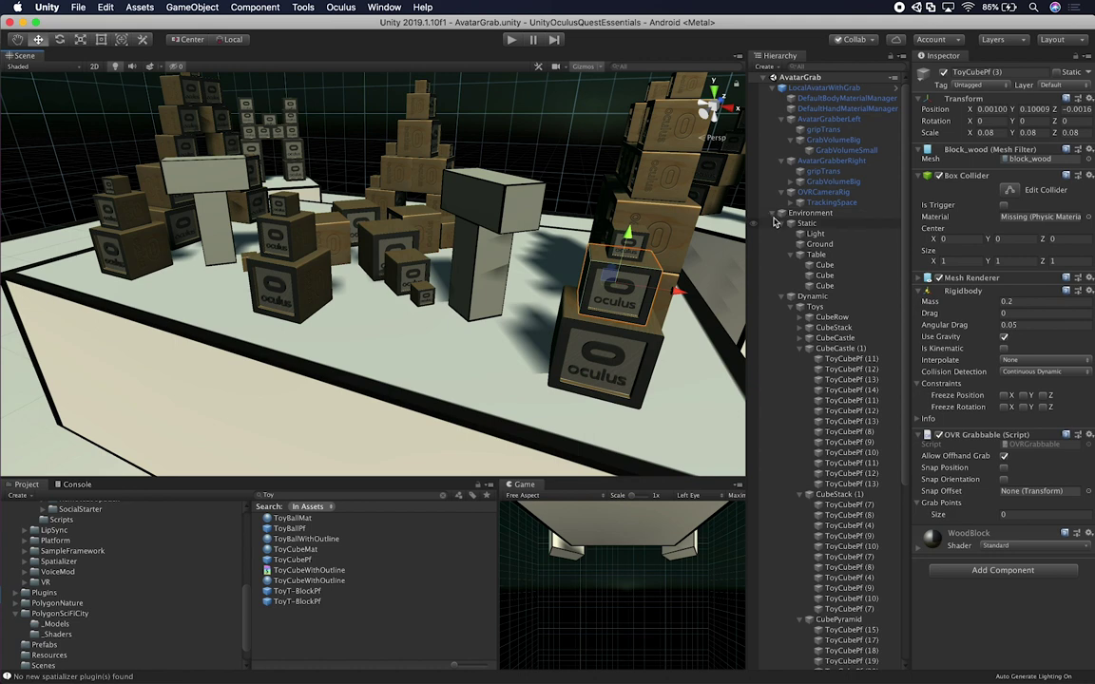
# Step: Collapse the Environment group, select LocalAvatarWithGrab, and search the project assets for "Local" and "AvatarWith" before clearing the search
pyautogui.click(772, 213)
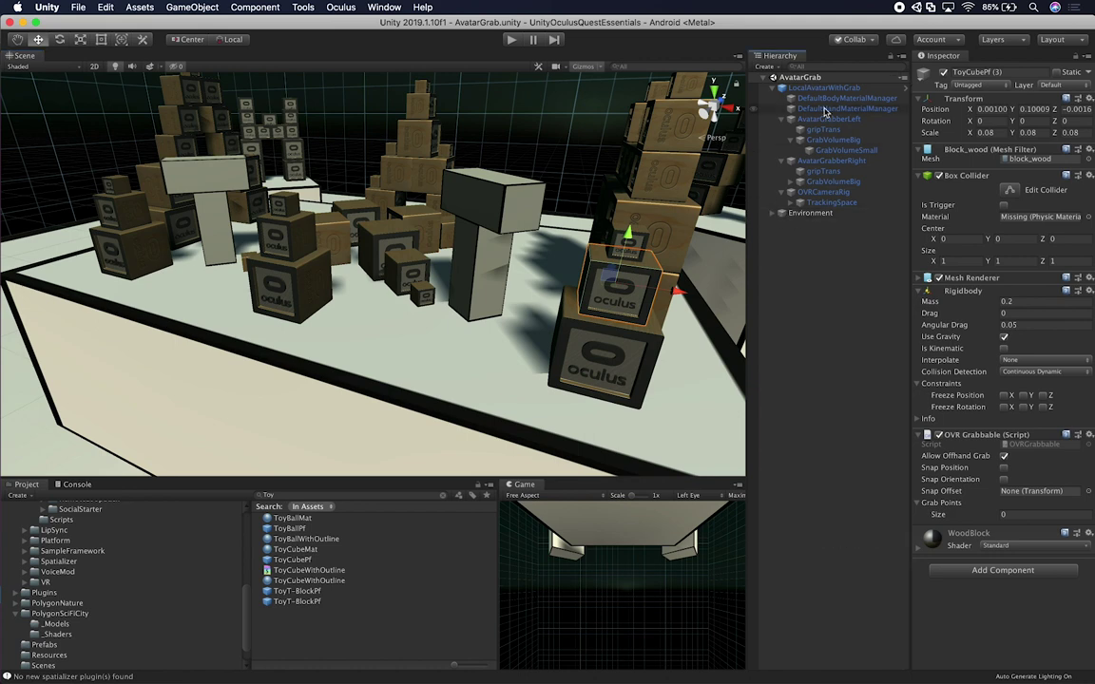
pyautogui.click(823, 87)
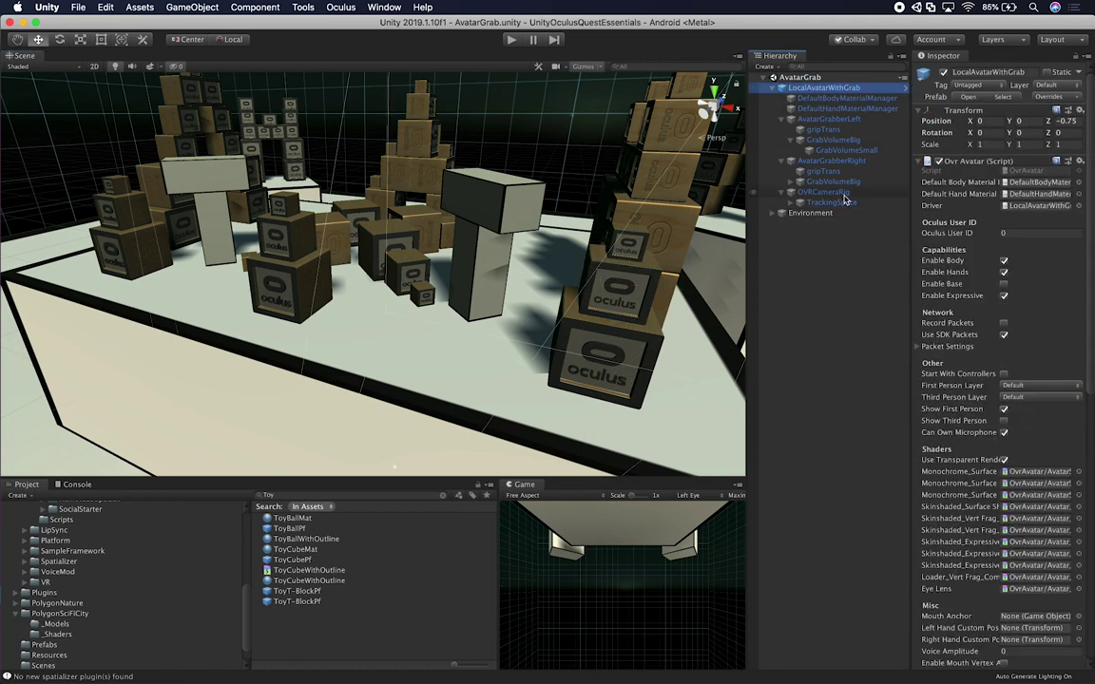
pyautogui.click(271, 495)
pyautogui.press('BackSpace')
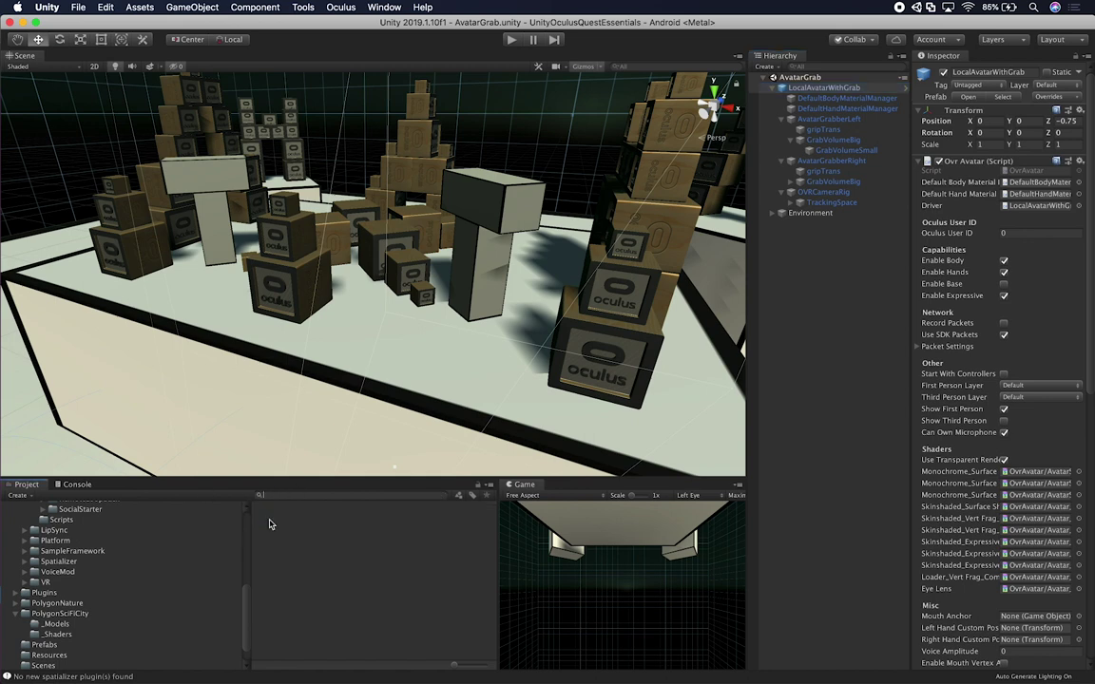
pyautogui.write('Local')
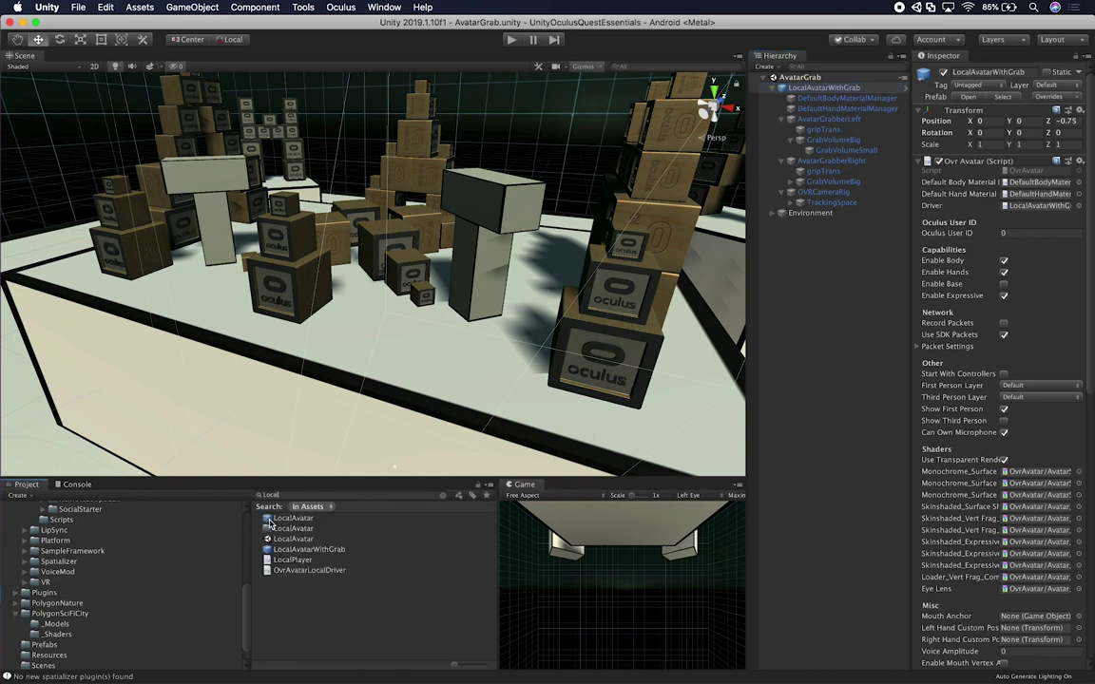
pyautogui.write('AvatarWith')
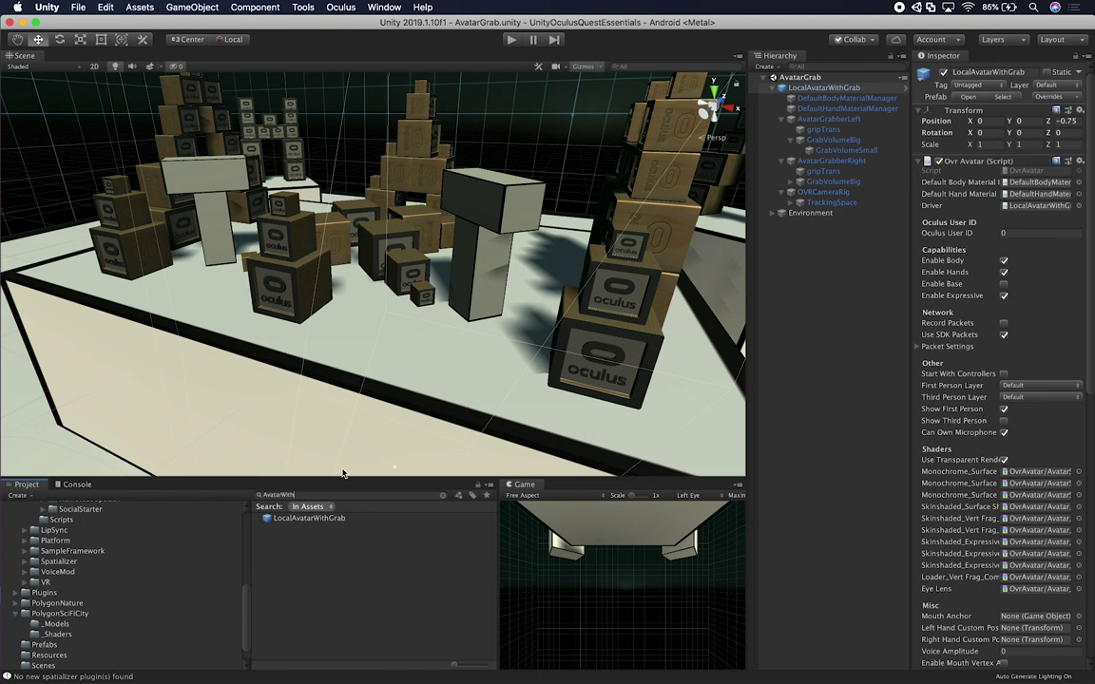
pyautogui.click(254, 495)
pyautogui.press('BackSpace')
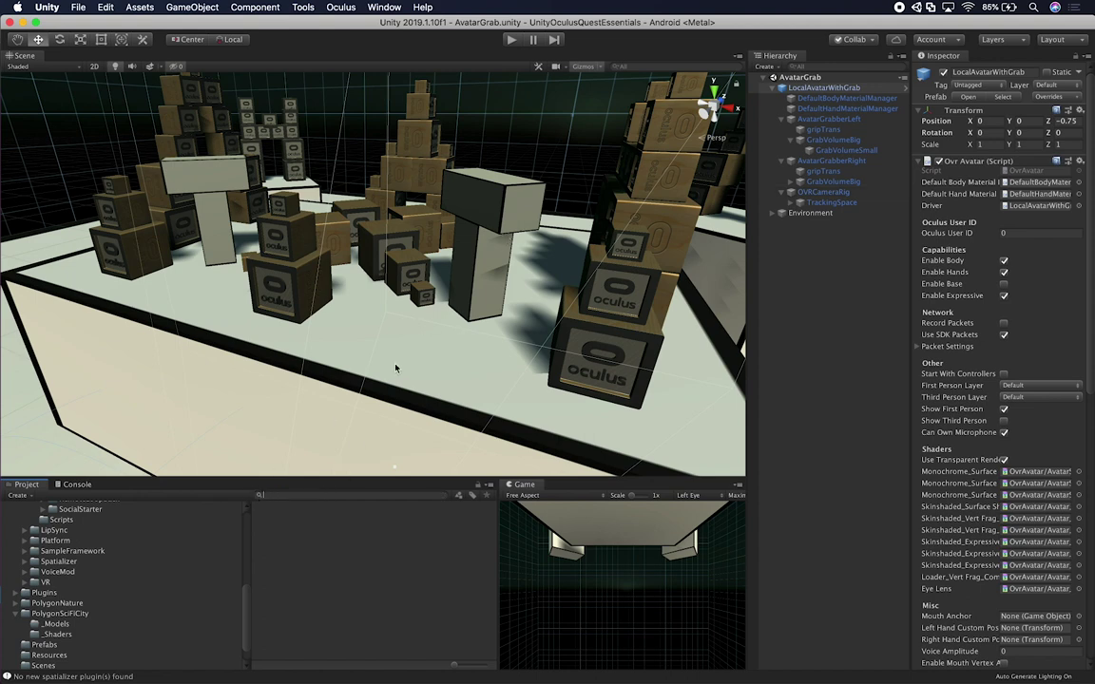
# Step: Widen the scene hierarchy and review all the Ovr Avatar script settings of LocalAvatarWithGrab
pyautogui.click(823, 88)
pyautogui.moveTo(748, 105); pyautogui.dragTo(724, 113)
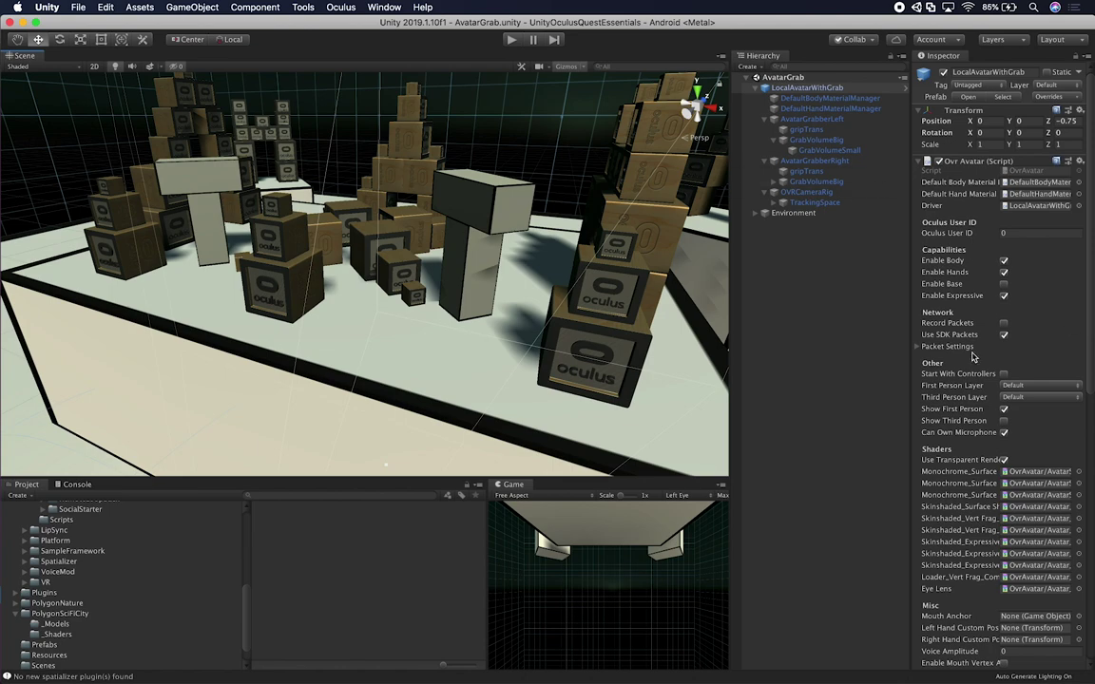
pyautogui.scroll(-10, 965, 496)
pyautogui.scroll(15, 965, 501)
# Step: Collapse both avatar grabbers and inspect the Rigidbody and OVR Grabber settings of AvatarGrabberLeft
pyautogui.click(774, 118)
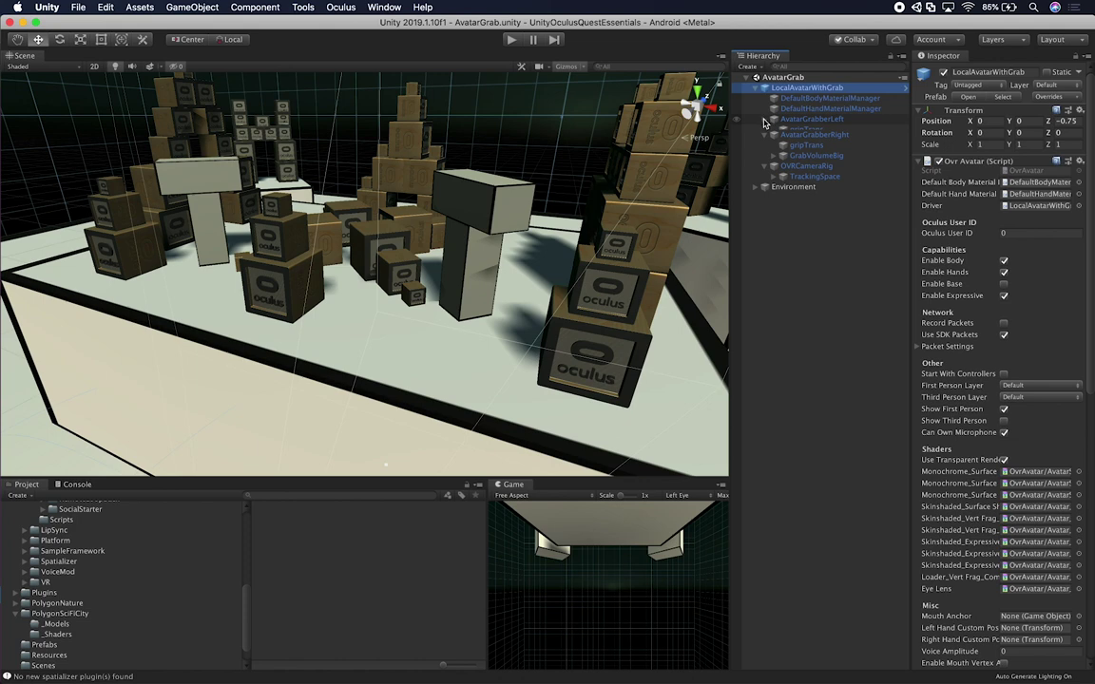
pyautogui.click(774, 129)
pyautogui.click(813, 119)
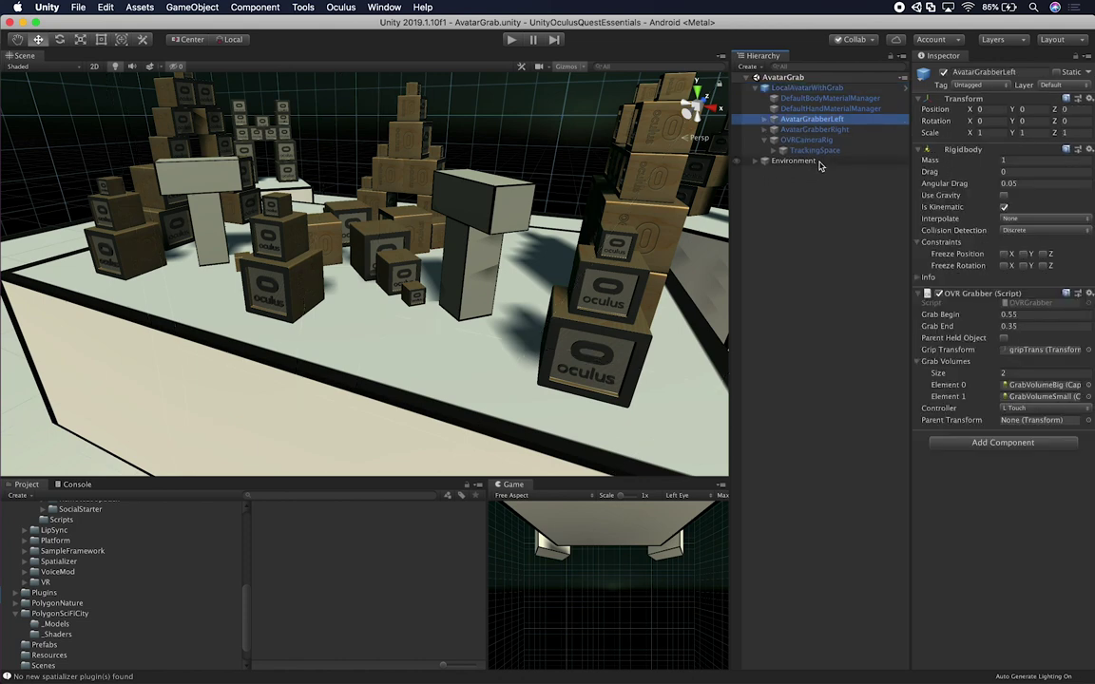
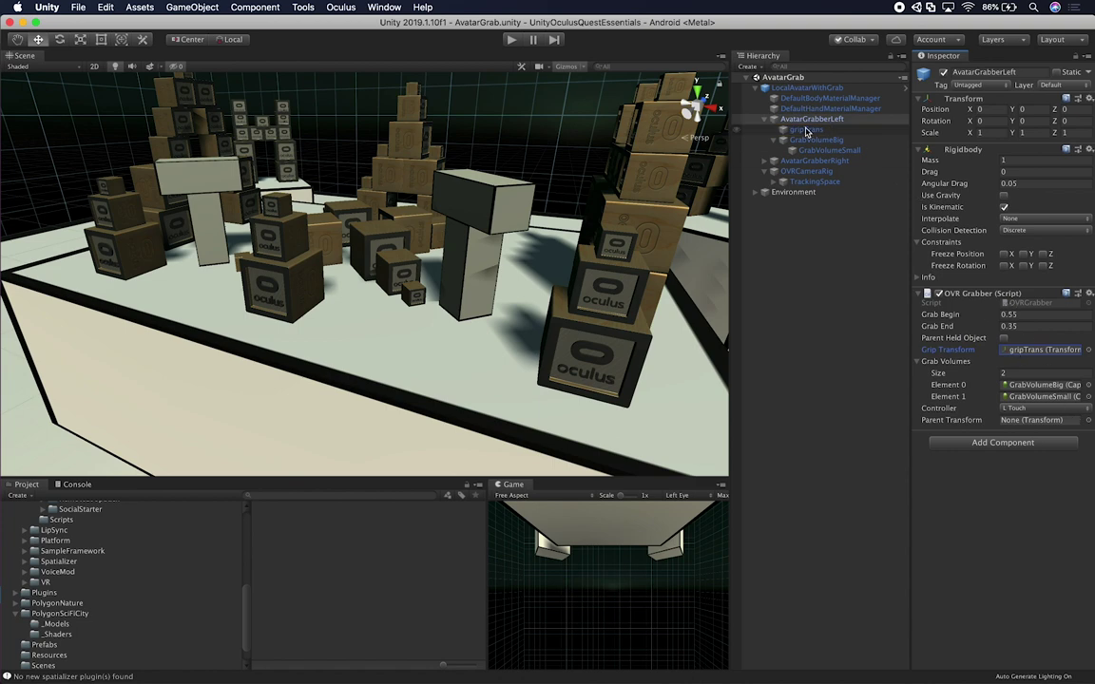
# Step: Trace AvatarGrabberLeft's two grab volume references to GrabVolumeBig and GrabVolumeSmall and inspect those child objects
pyautogui.click(766, 160)
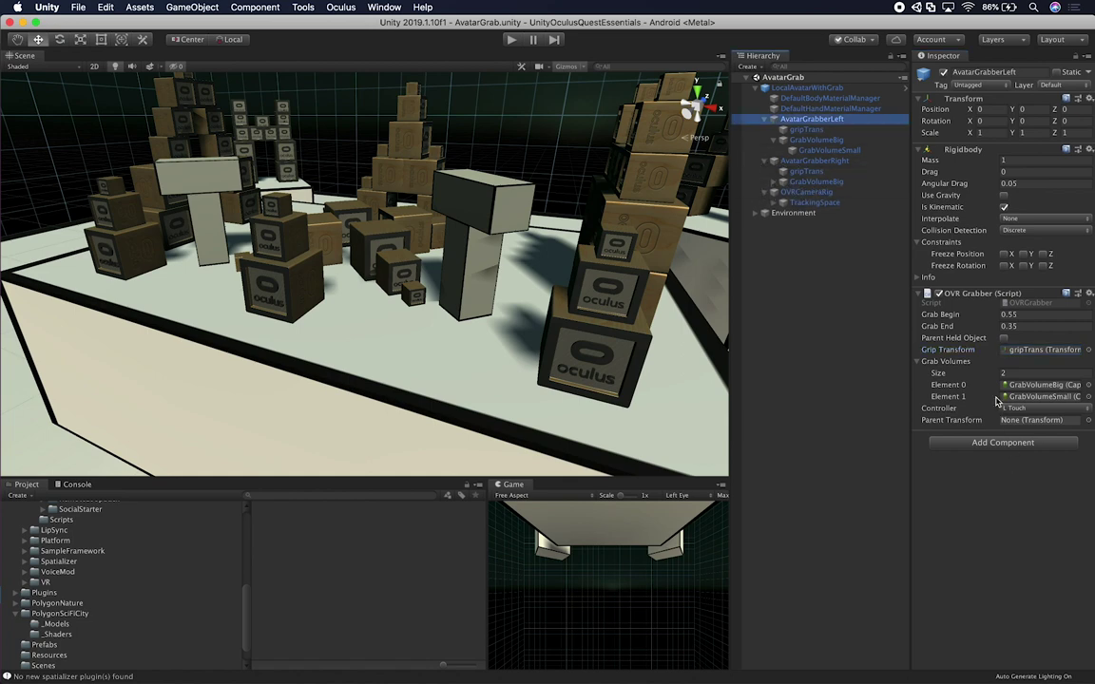
pyautogui.click(947, 384)
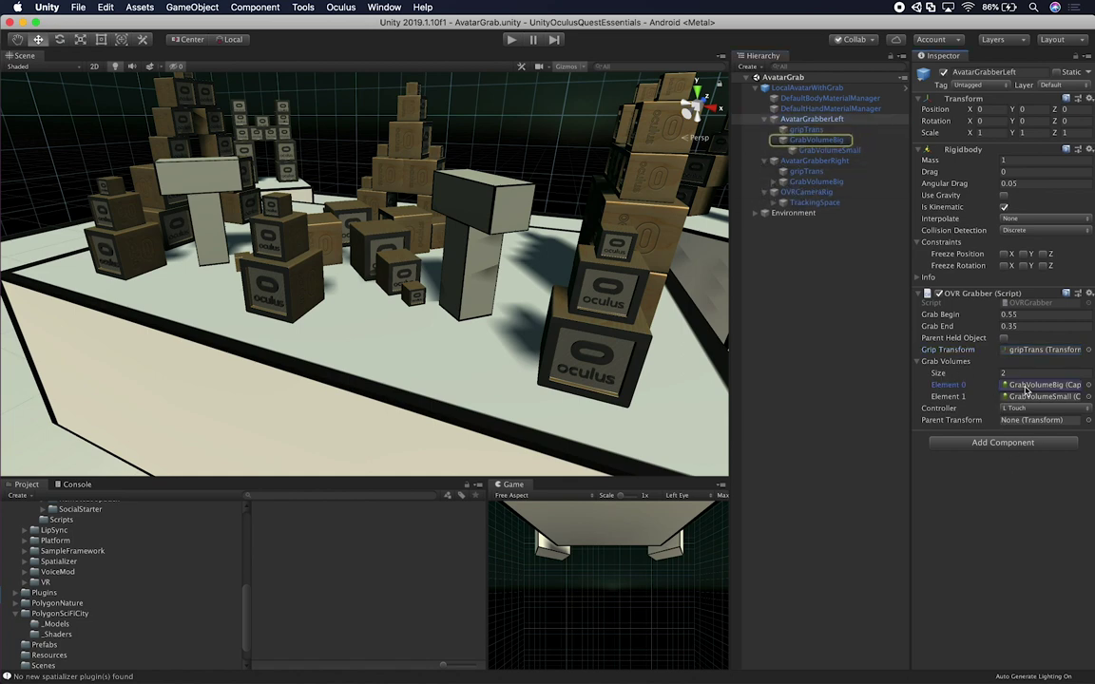
pyautogui.click(841, 139)
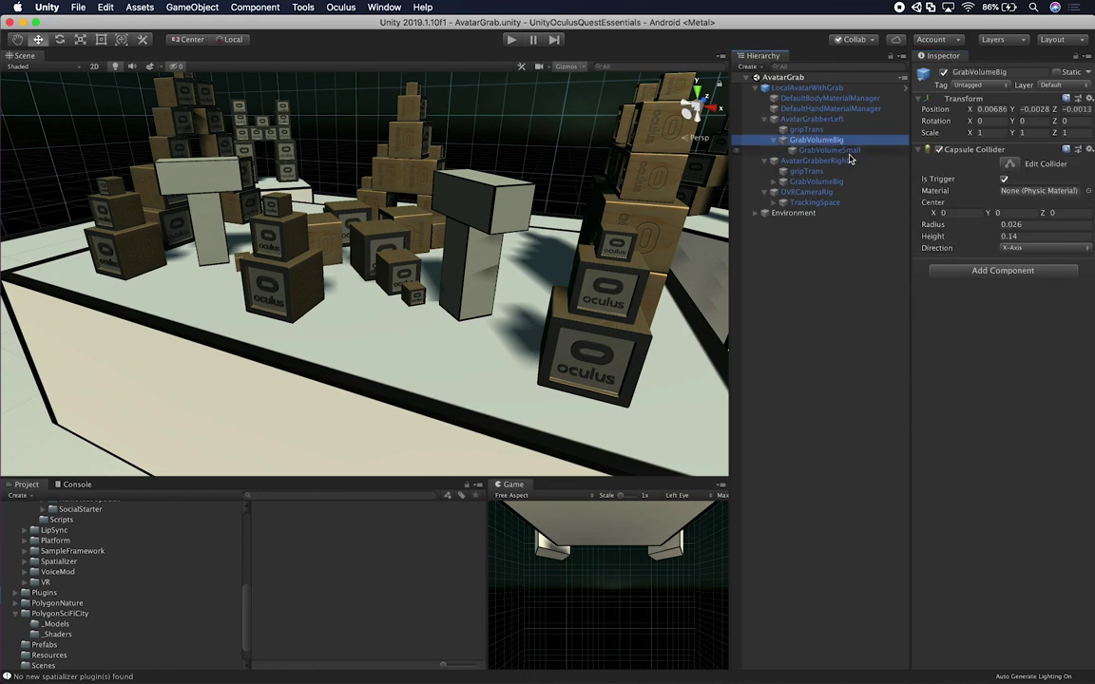
pyautogui.click(808, 118)
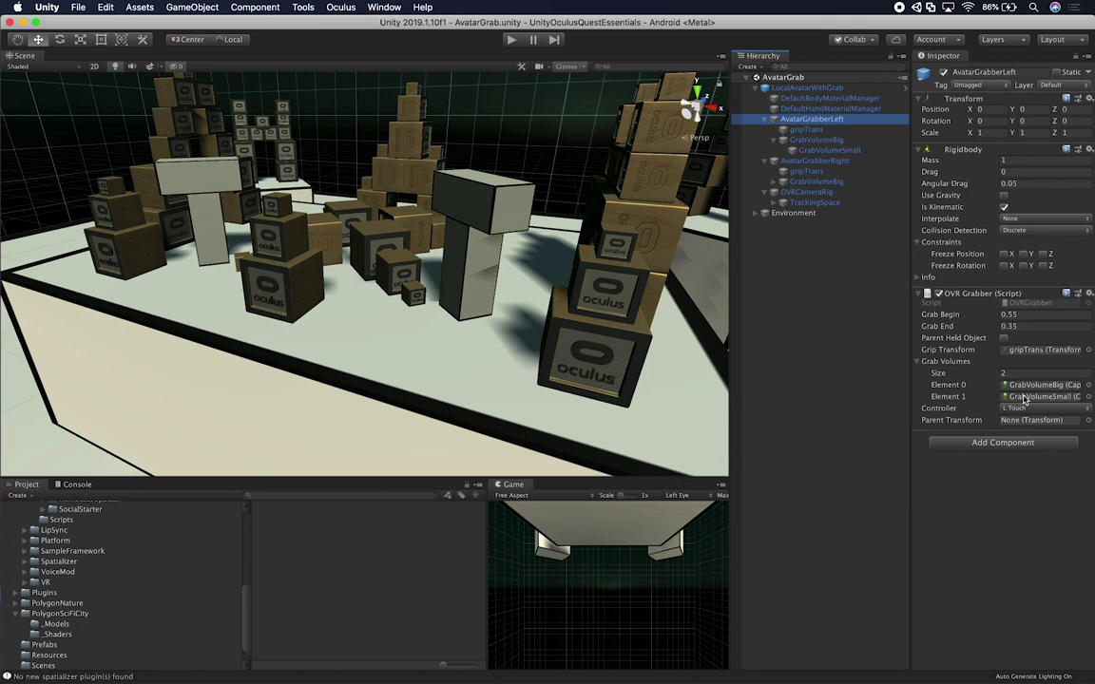
pyautogui.click(1041, 397)
pyautogui.click(842, 150)
pyautogui.click(829, 139)
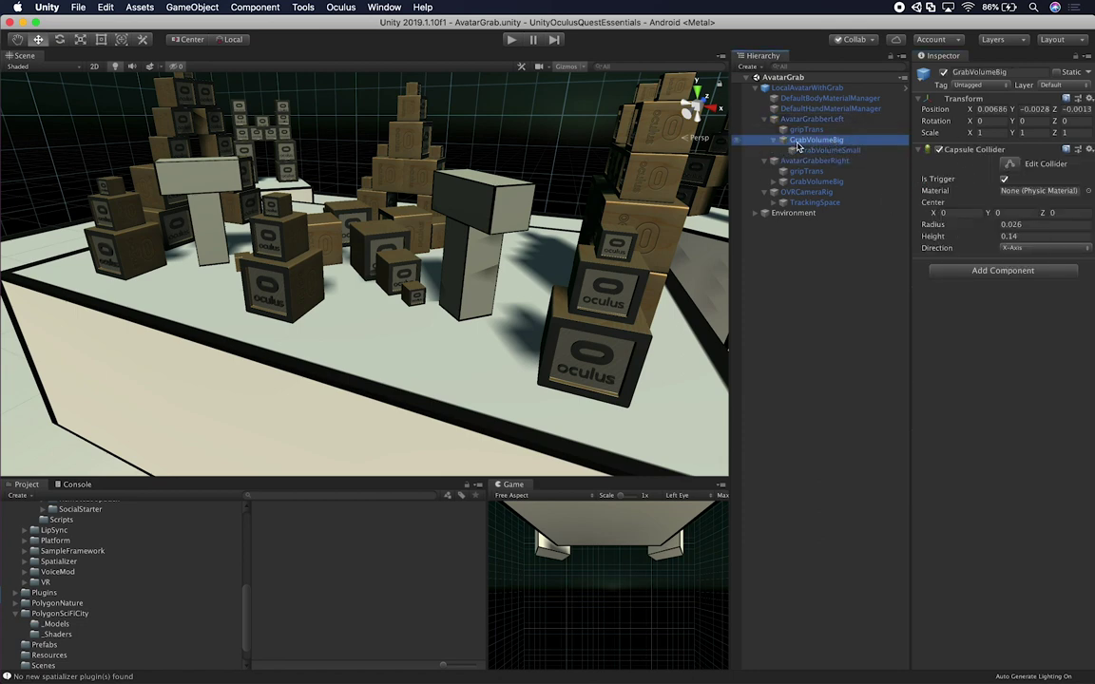
# Step: Frame AvatarGrabberLeft's GrabVolumeBig in the scene and compare its capsule collider with that of GrabVolumeSmall
pyautogui.press('f')
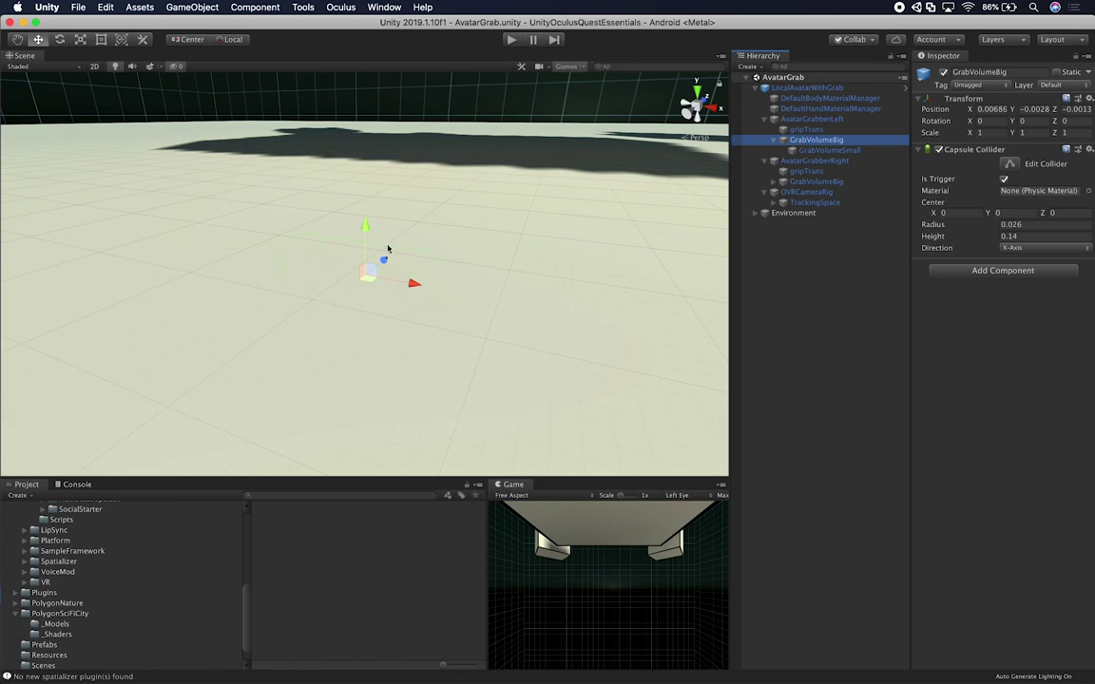
pyautogui.press('alt')
pyautogui.keyDown('alt'); pyautogui.moveTo(449, 303); pyautogui.dragTo(361, 285); pyautogui.keyUp('alt')
pyautogui.click(825, 151)
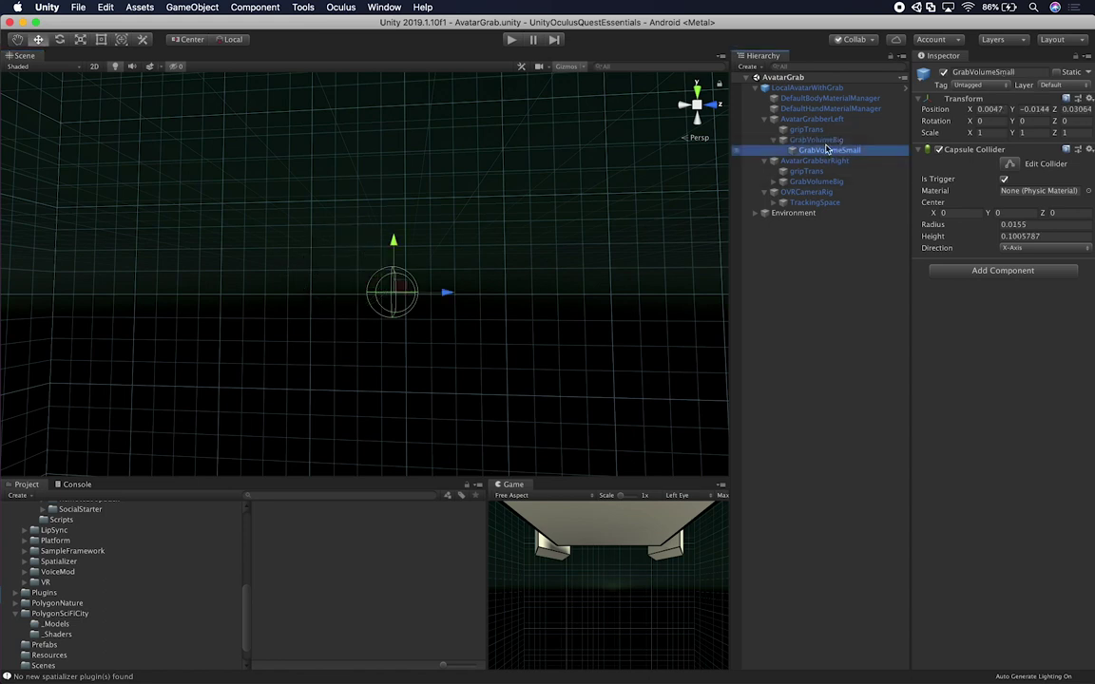
pyautogui.click(827, 140)
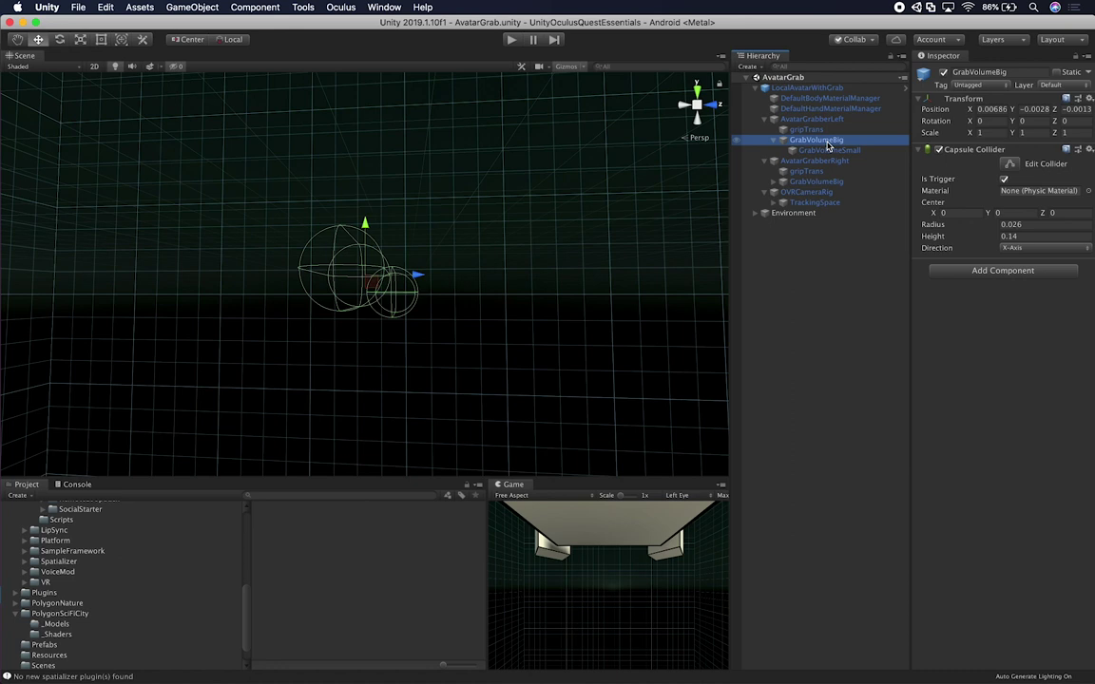
pyautogui.click(825, 151)
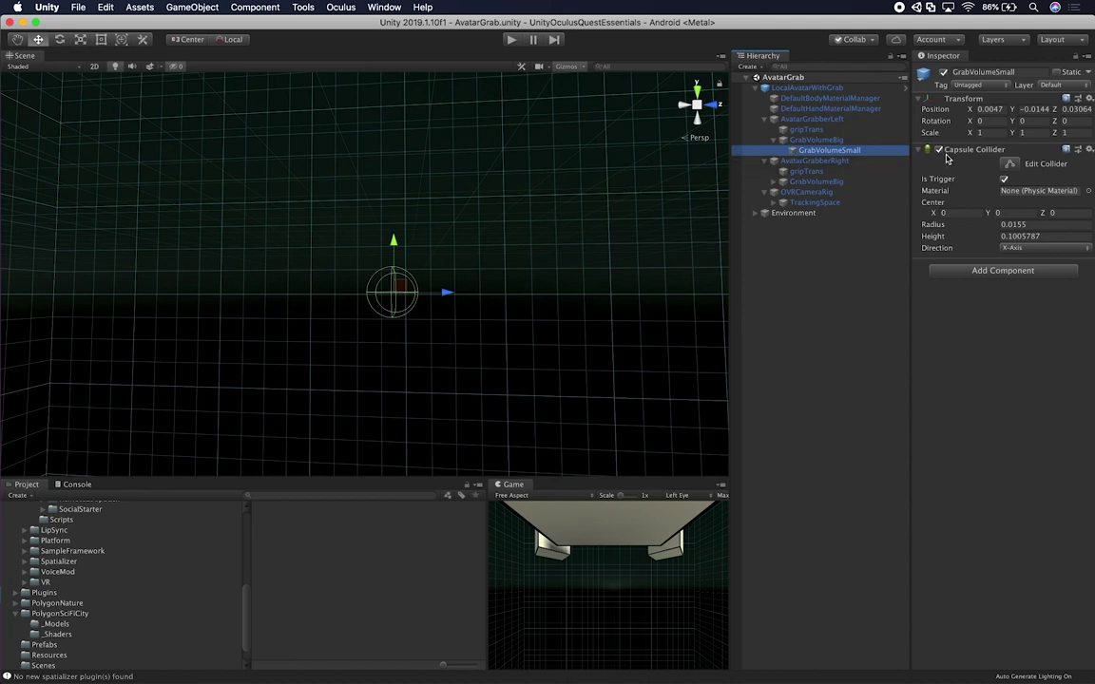
pyautogui.click(832, 141)
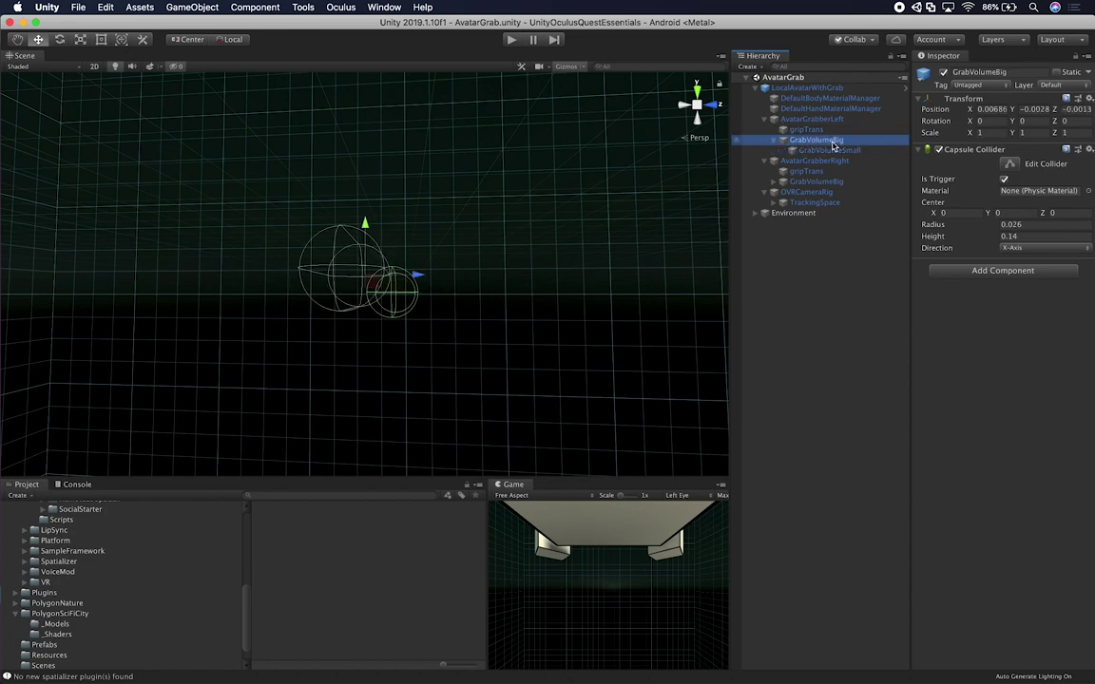
pyautogui.keyDown('alt'); pyautogui.moveTo(308, 212); pyautogui.dragTo(307, 278); pyautogui.keyUp('alt')
# Step: Check the OVR Grabber controller options of AvatarGrabberLeft, keeping L Touch, and inspect the same setting on AvatarGrabberRight
pyautogui.click(808, 119)
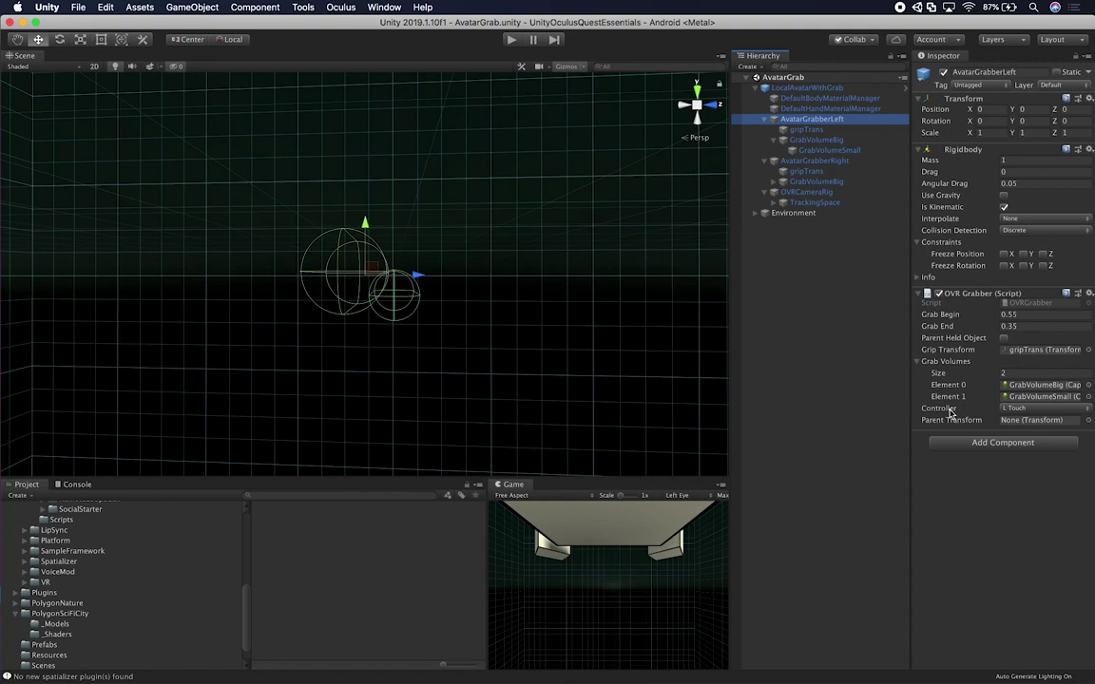
pyautogui.click(1016, 411)
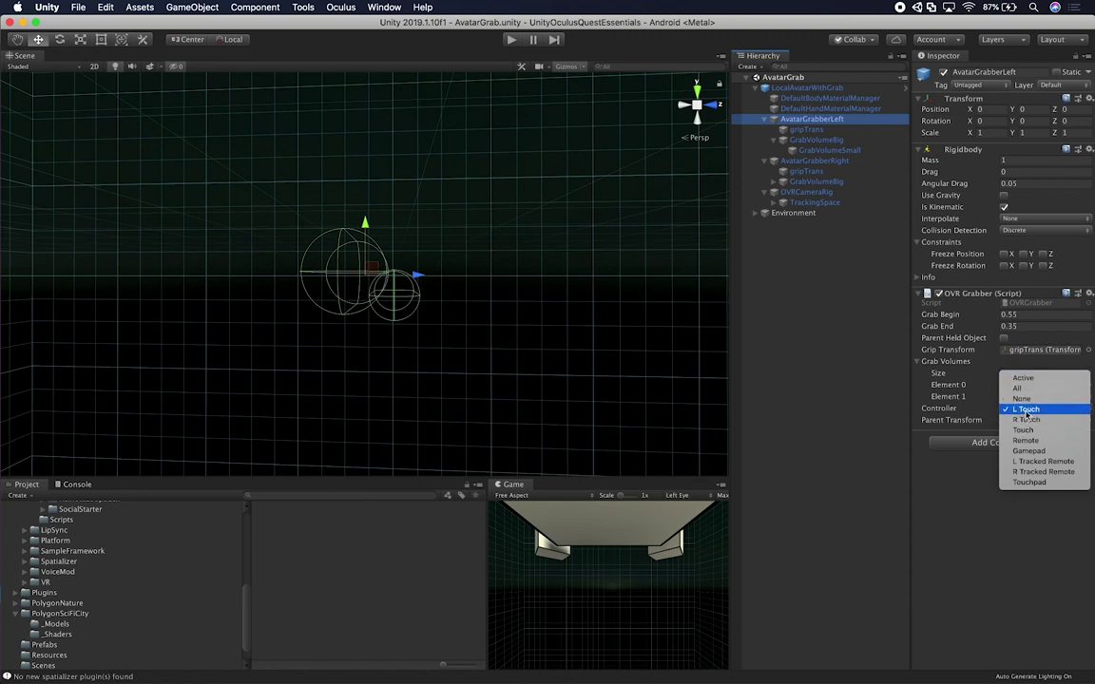
pyautogui.click(1025, 409)
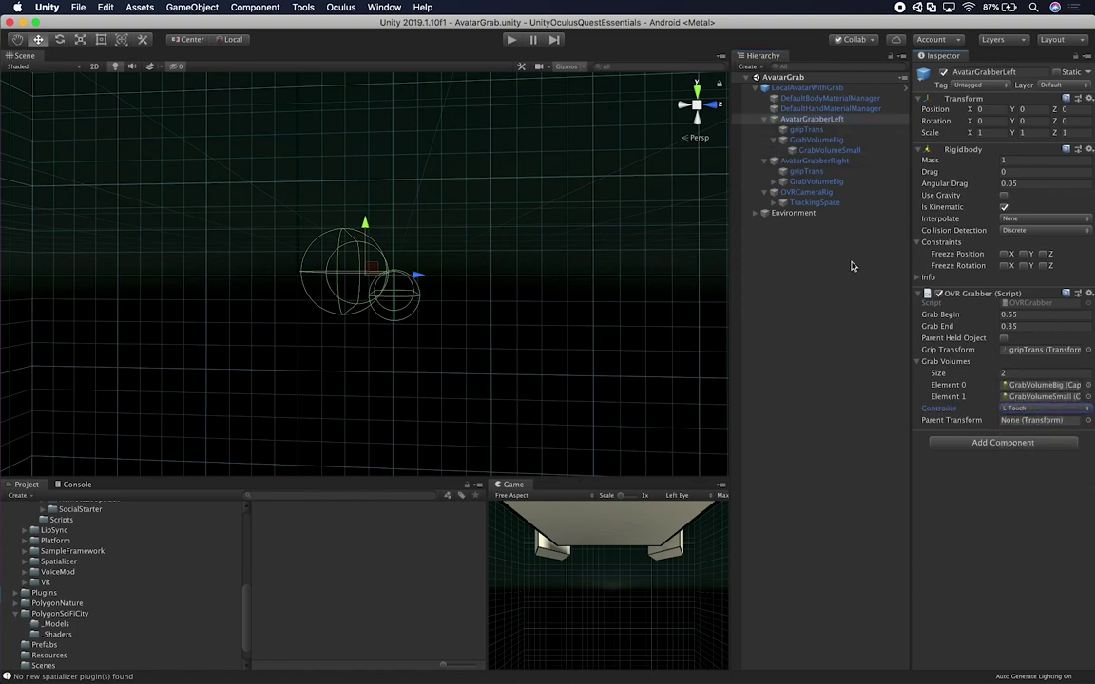
pyautogui.click(803, 160)
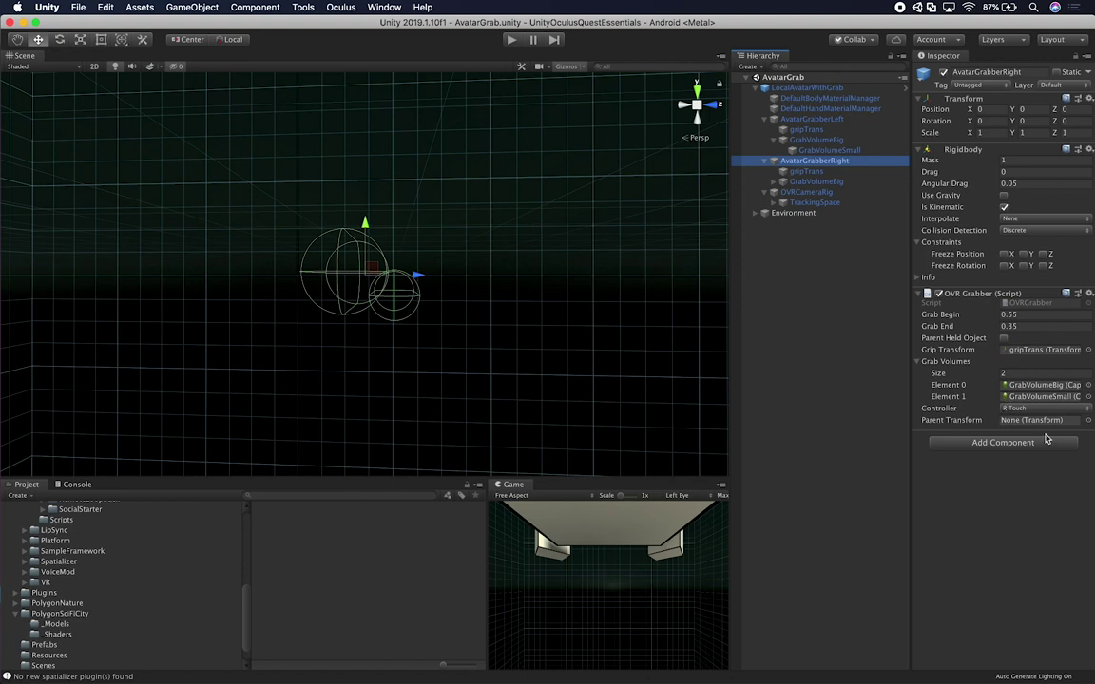
# Step: Inspect the OVRCameraRig settings and examine the camera rig's placement relative to the toy tables in the scene
pyautogui.click(803, 192)
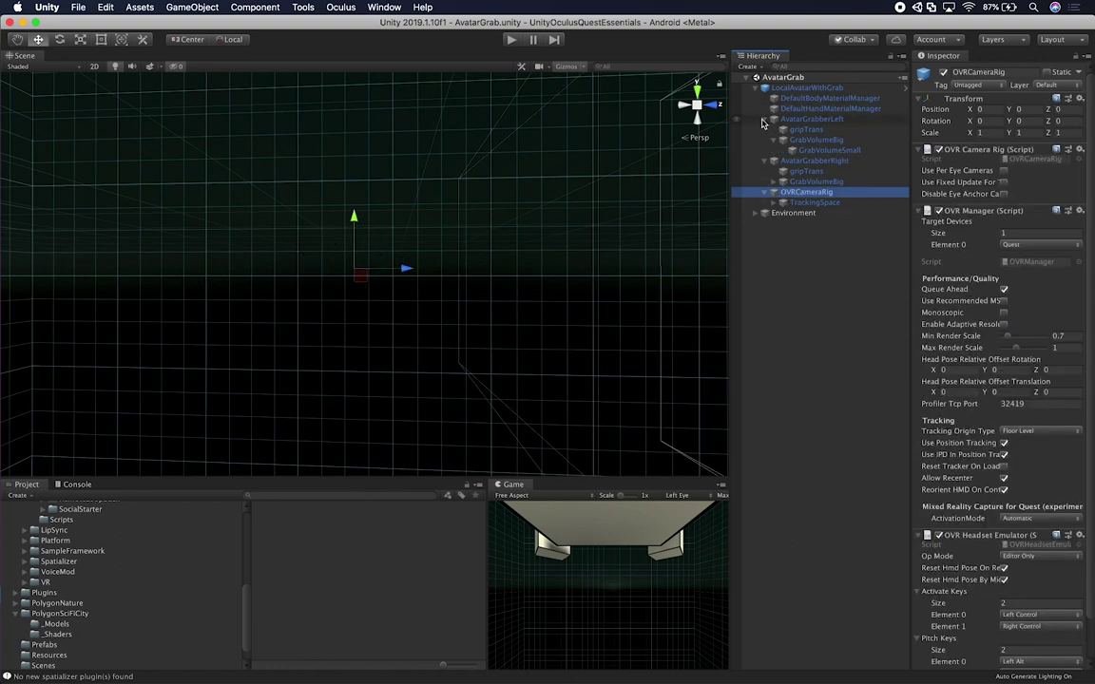
pyautogui.keyDown('alt'); pyautogui.moveTo(414, 167); pyautogui.dragTo(600, 227); pyautogui.keyUp('alt')
pyautogui.scroll(-10, 598, 228)
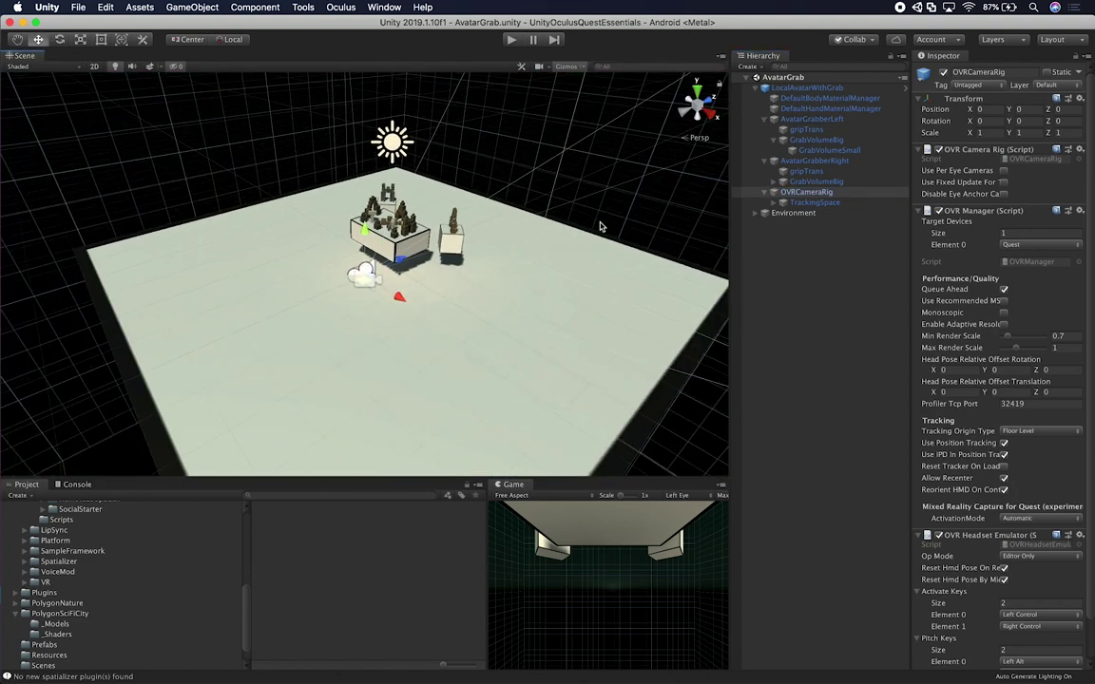
pyautogui.scroll(10, 482, 250)
pyautogui.moveTo(482, 249); pyautogui.dragTo(464, 359, button='middle')
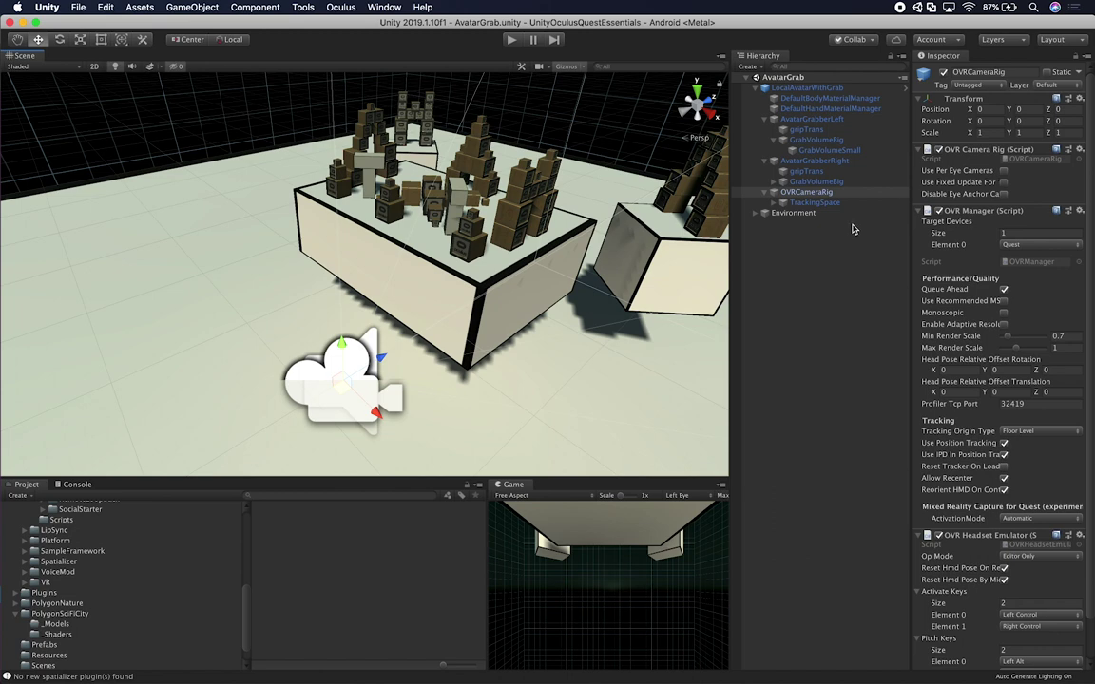
# Step: Inspect DefaultBodyMaterialManager, then expand the Environment group, check the second Table cube and collapse the Static group
pyautogui.click(798, 98)
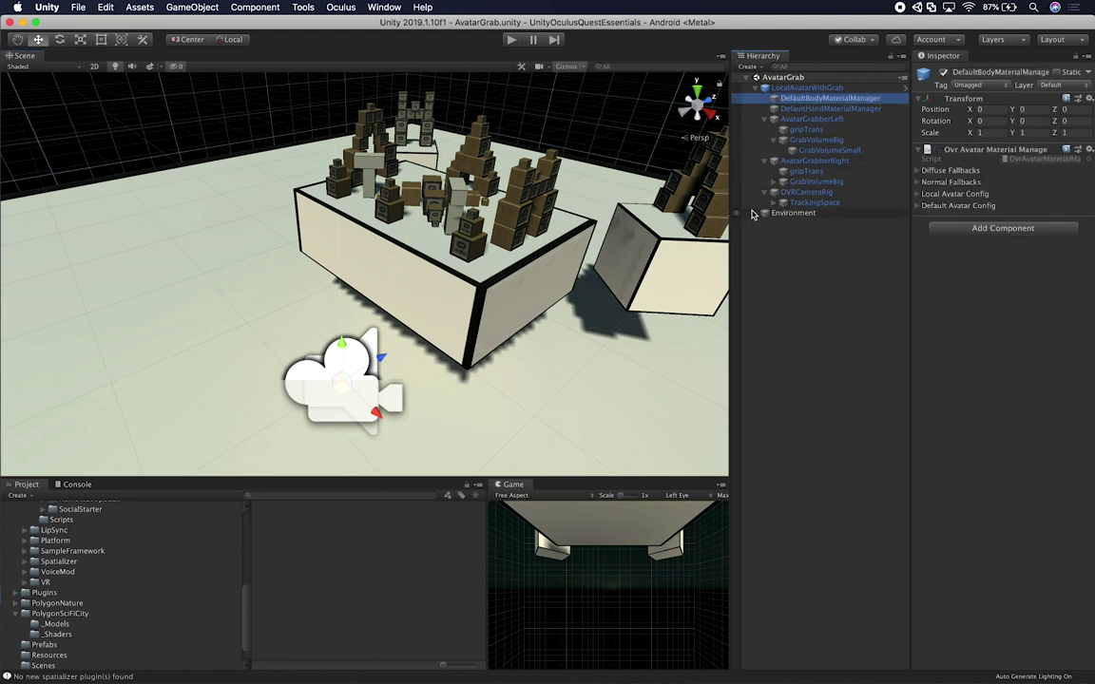
pyautogui.click(765, 213)
pyautogui.click(806, 276)
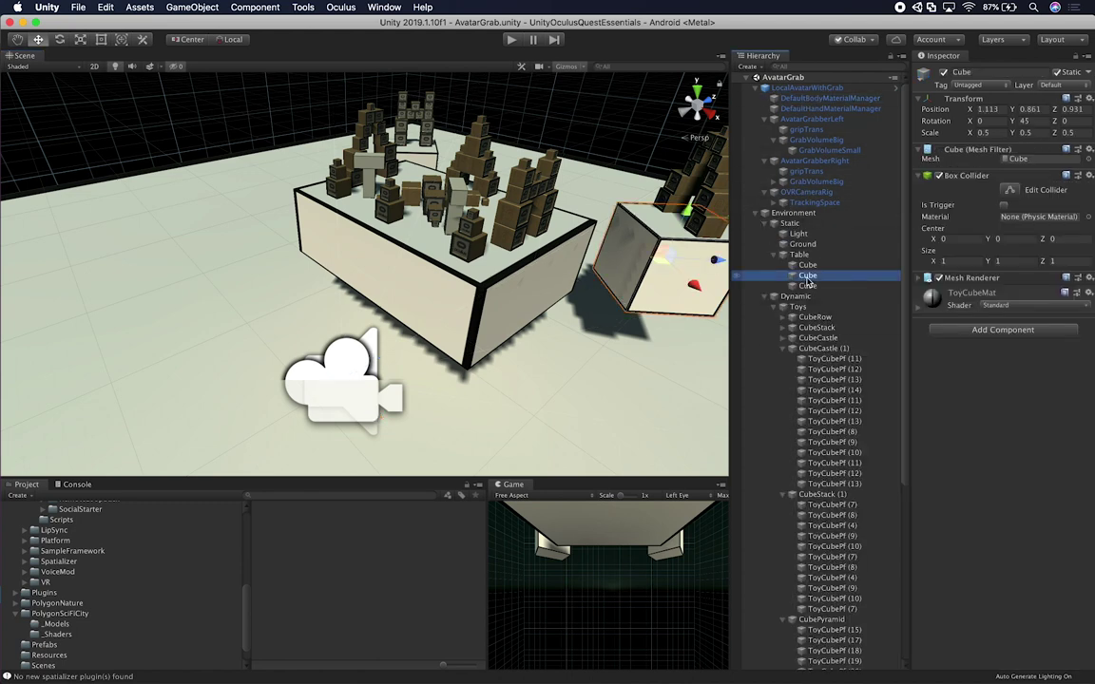
pyautogui.click(806, 226)
pyautogui.click(775, 224)
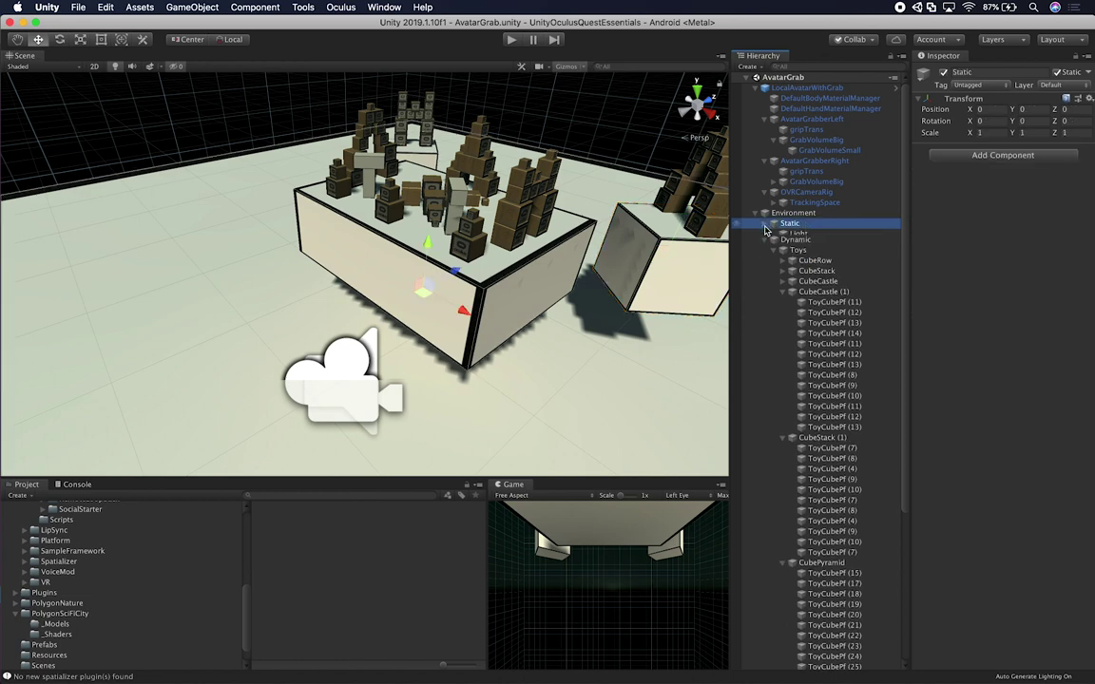
# Step: Switch to Finder, preview Demo.mp4 from the Desktop, skip ahead to the cube-grabbing footage and move the preview off the scene hierarchy
pyautogui.press('cmd+Tab')
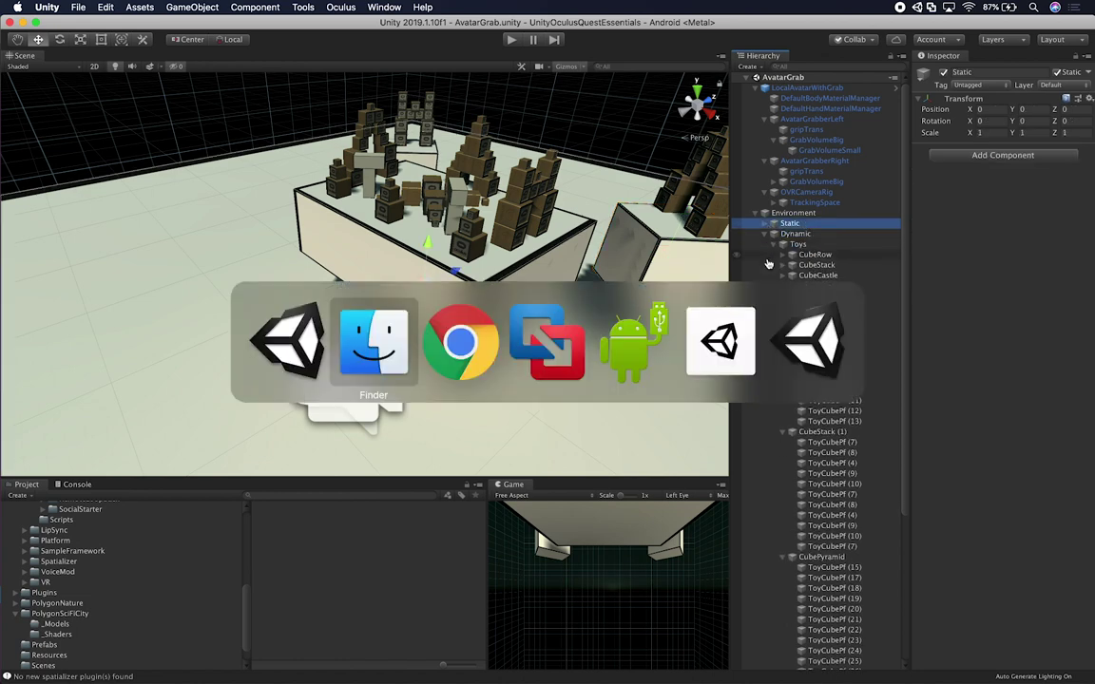
pyautogui.moveTo(575, 190); pyautogui.dragTo(443, 189)
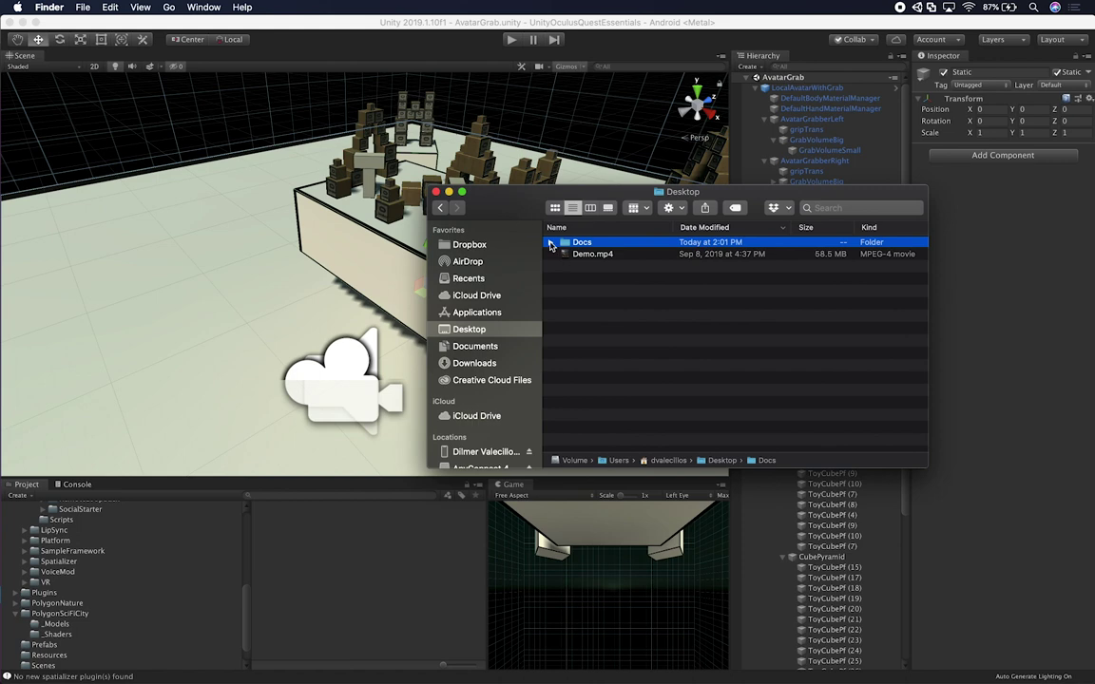
pyautogui.click(579, 257)
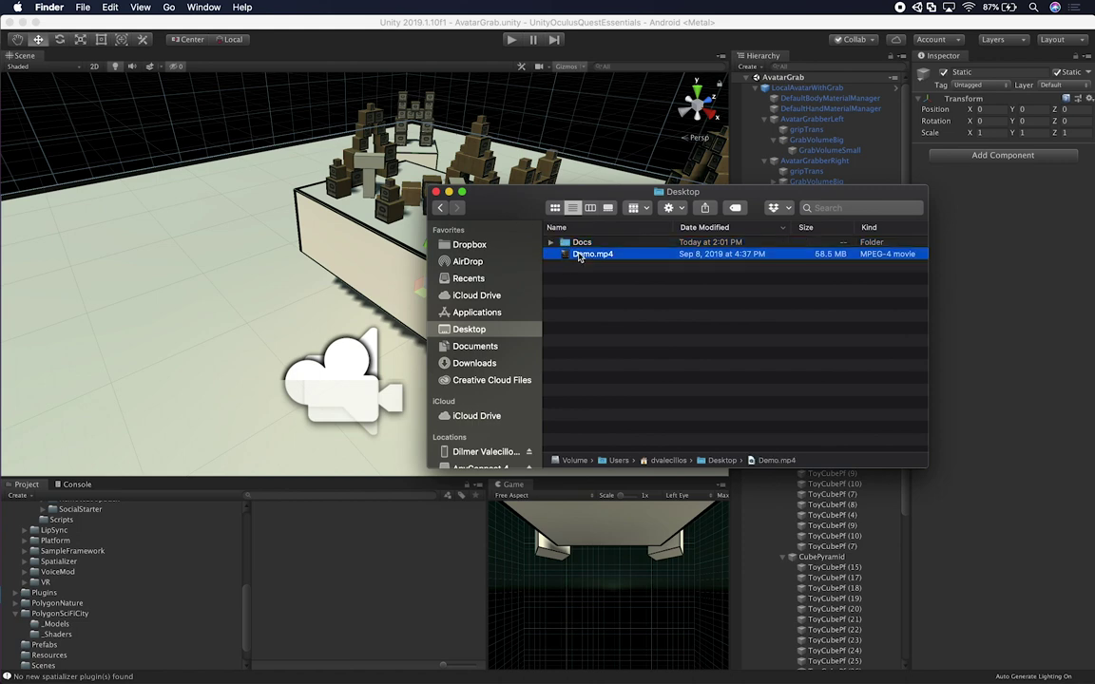
pyautogui.press('space')
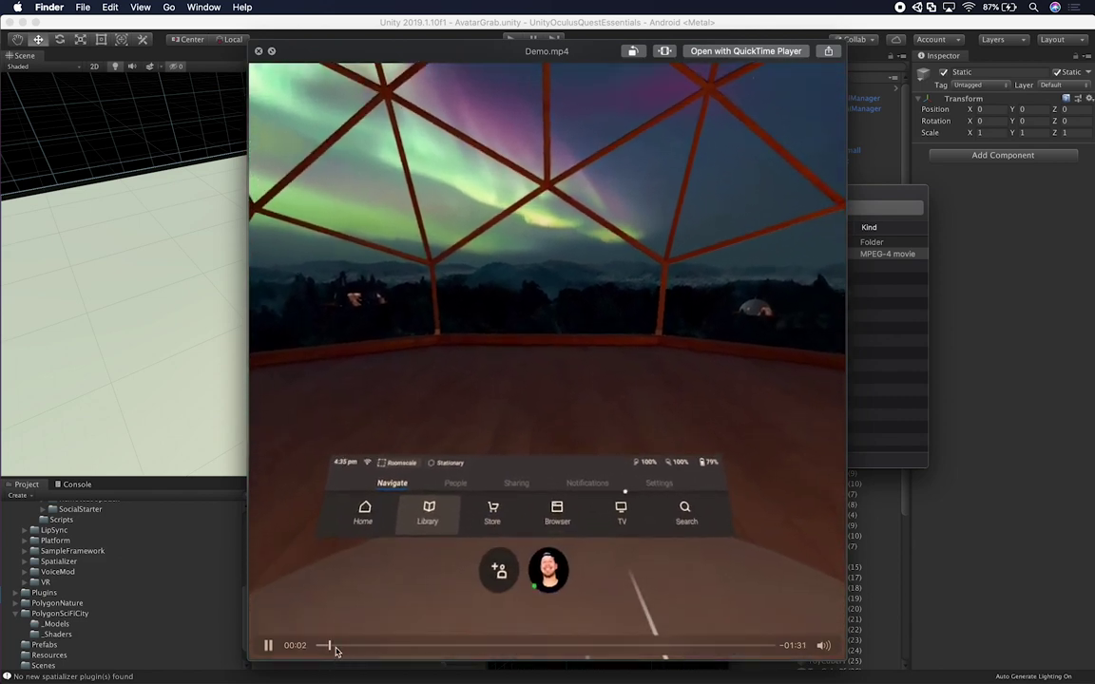
pyautogui.moveTo(330, 647); pyautogui.dragTo(378, 647)
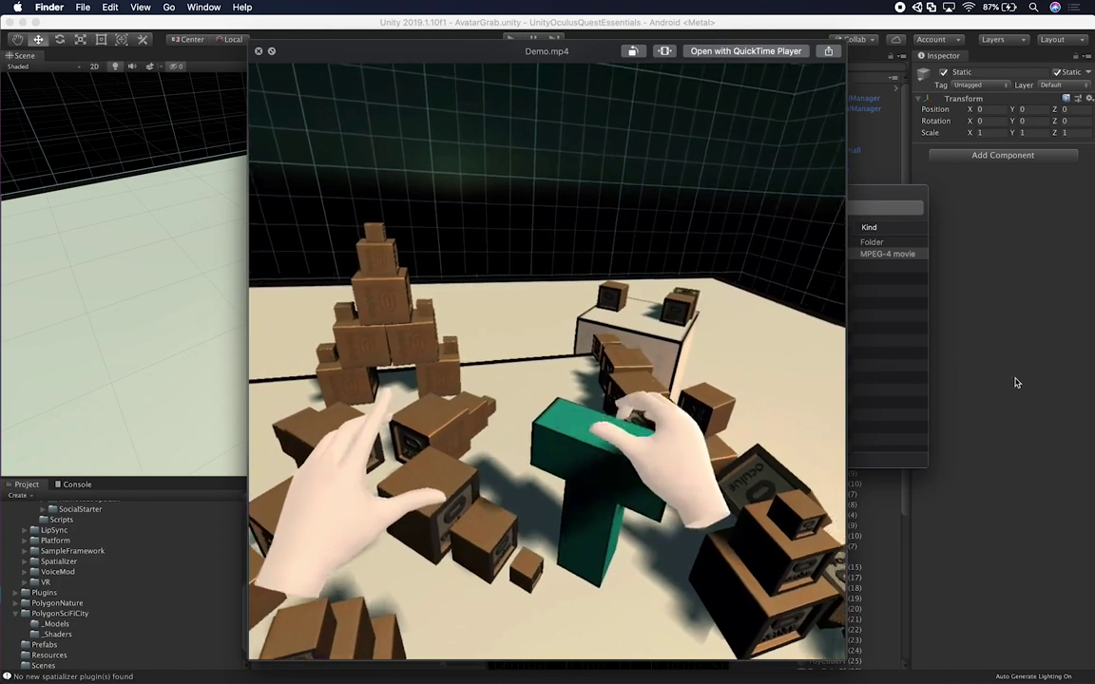
pyautogui.moveTo(588, 50); pyautogui.dragTo(426, 34)
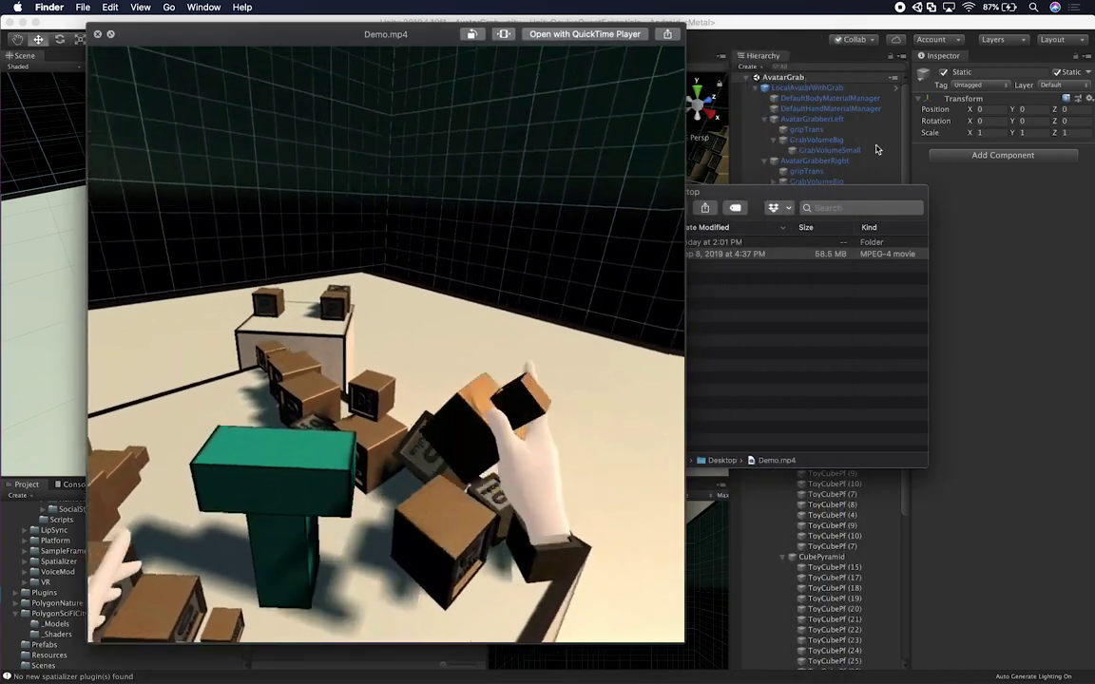